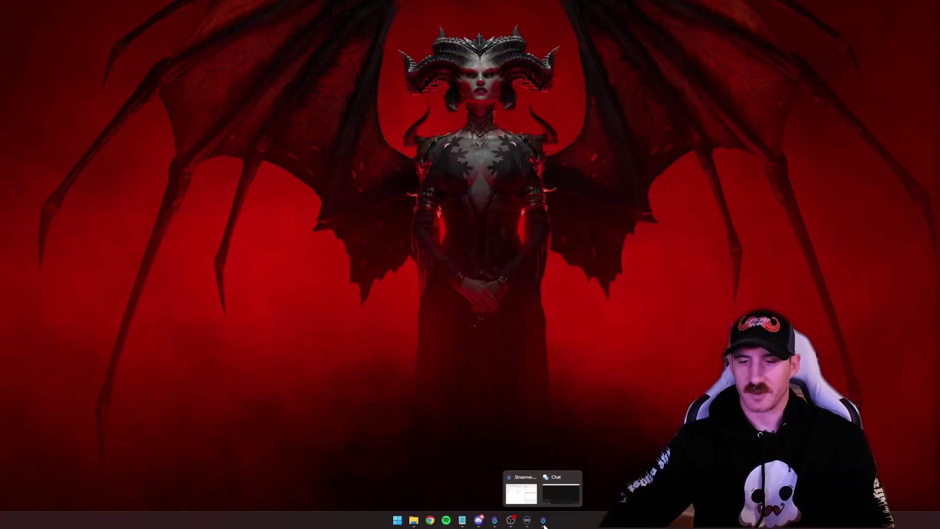
# Step: Switch to Streamer.bot and look at the Discord and Epic actions in the Socials group
pyautogui.click(522, 497)
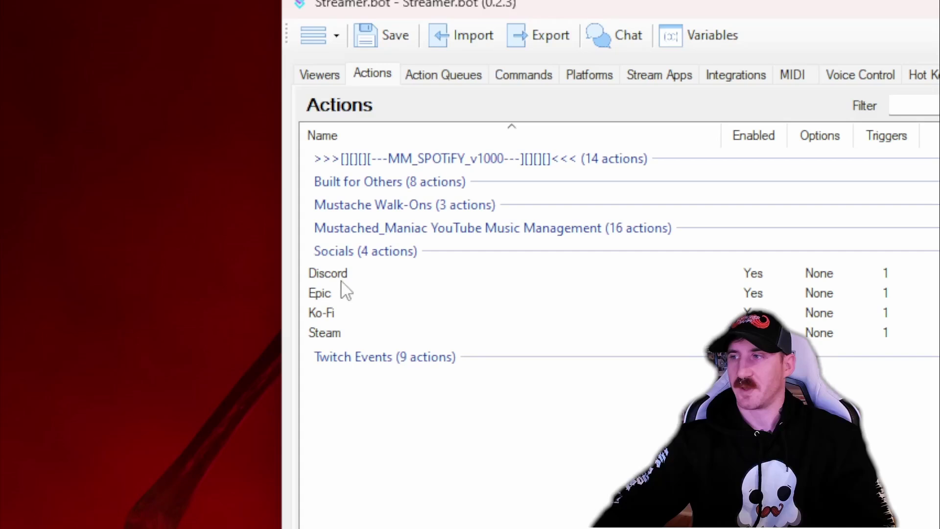
pyautogui.click(341, 275)
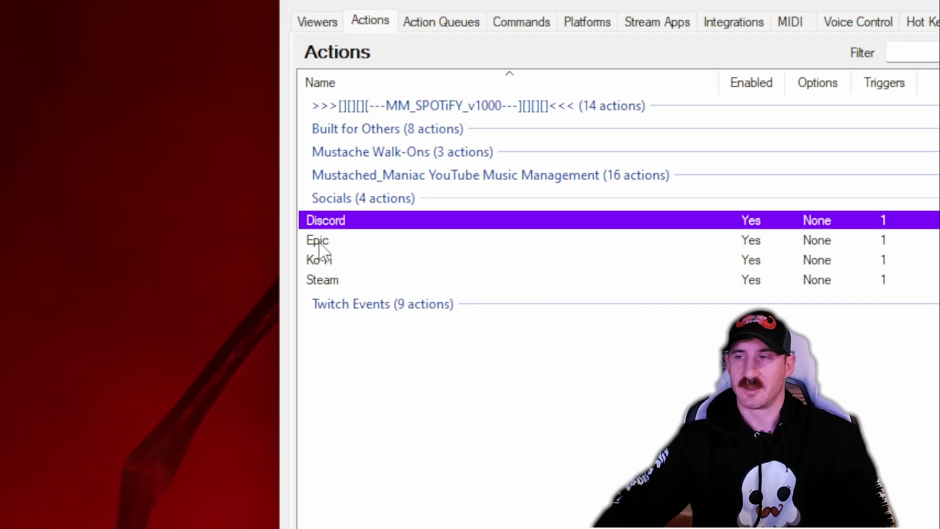
pyautogui.click(319, 244)
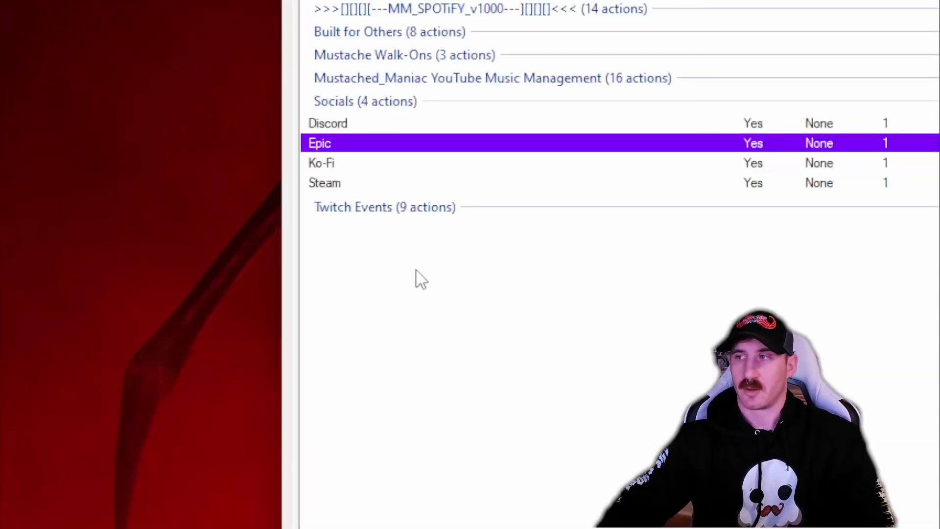
# Step: Create a new action named Timed Messages in the Socials group, keeping the Default queue
pyautogui.rightClick(139, 174)
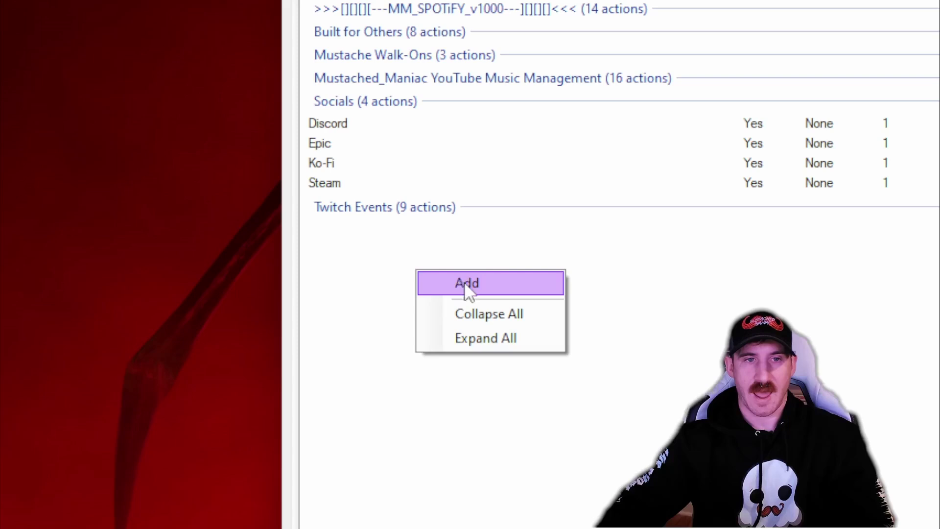
pyautogui.click(155, 177)
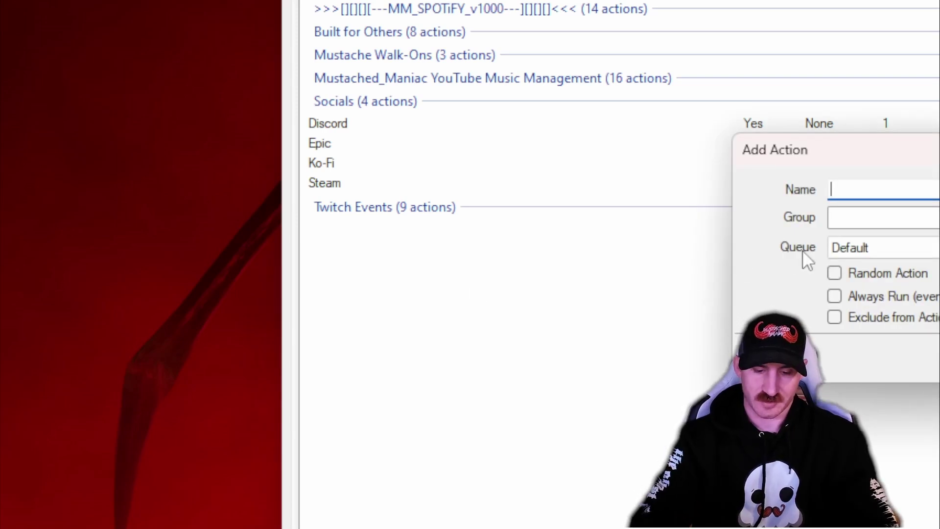
pyautogui.write('Timed Messages')
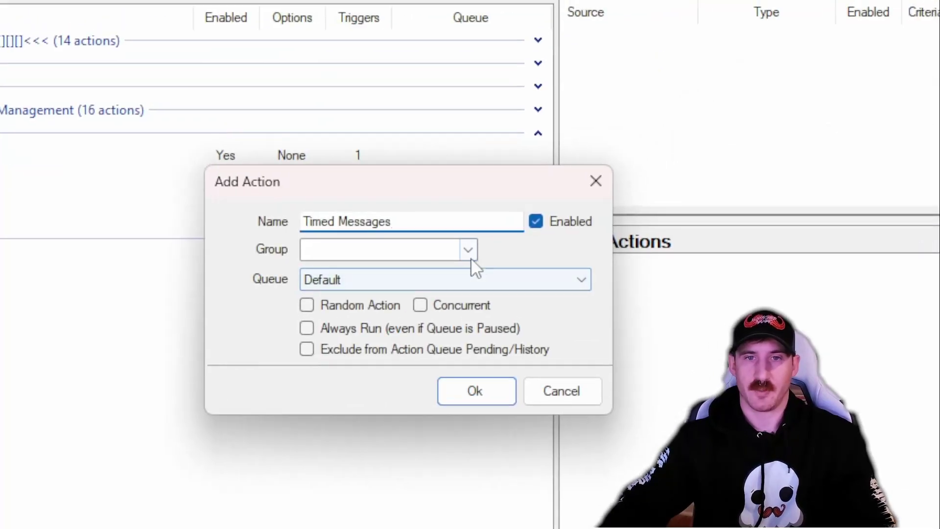
pyautogui.click(471, 257)
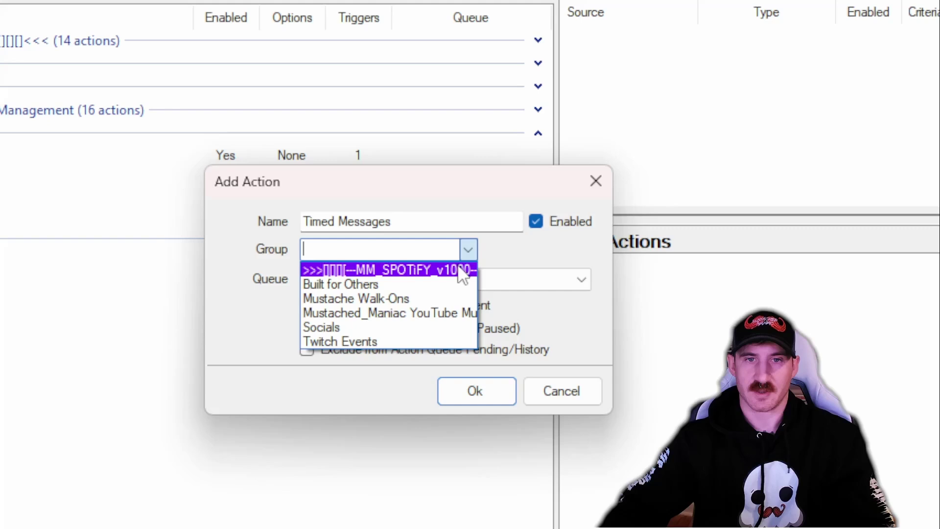
pyautogui.click(389, 327)
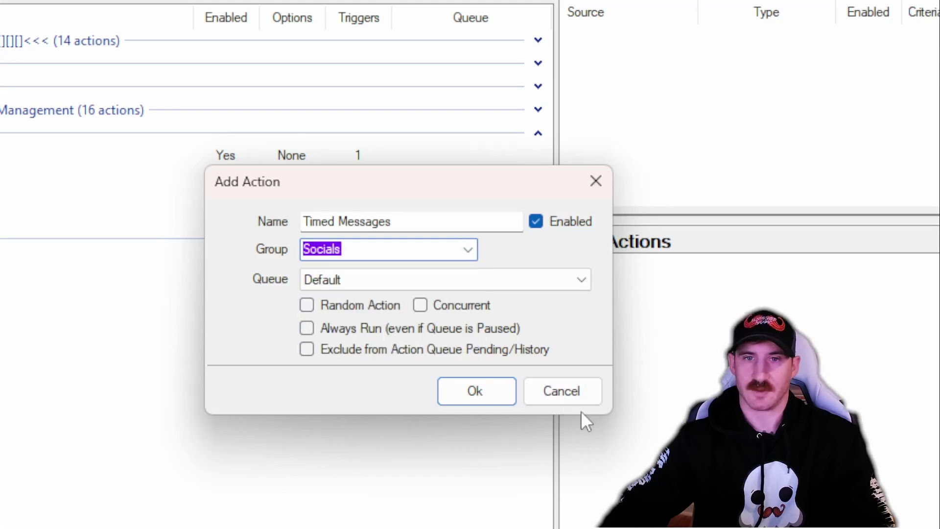
pyautogui.click(503, 389)
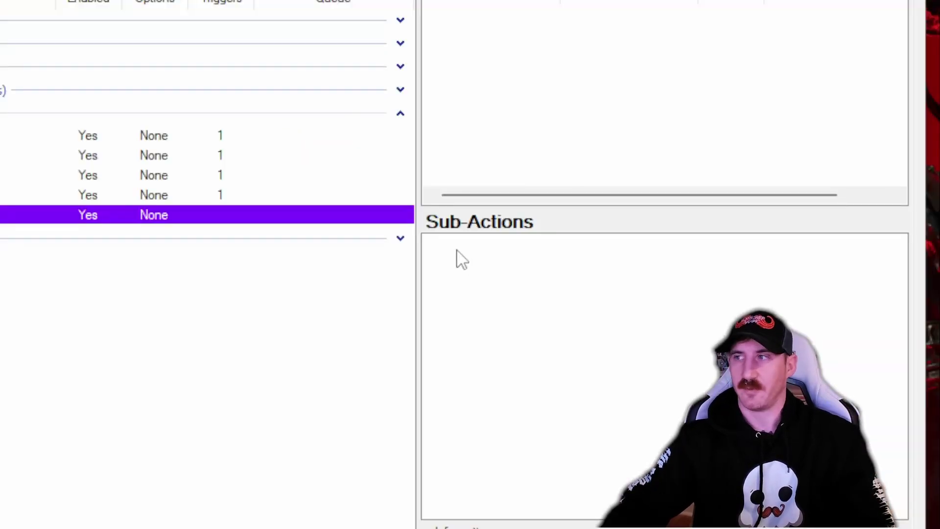
# Step: Start a Global (Get) sub-action for Timed Messages with Persisted off and the variable name timedMess
pyautogui.rightClick(453, 267)
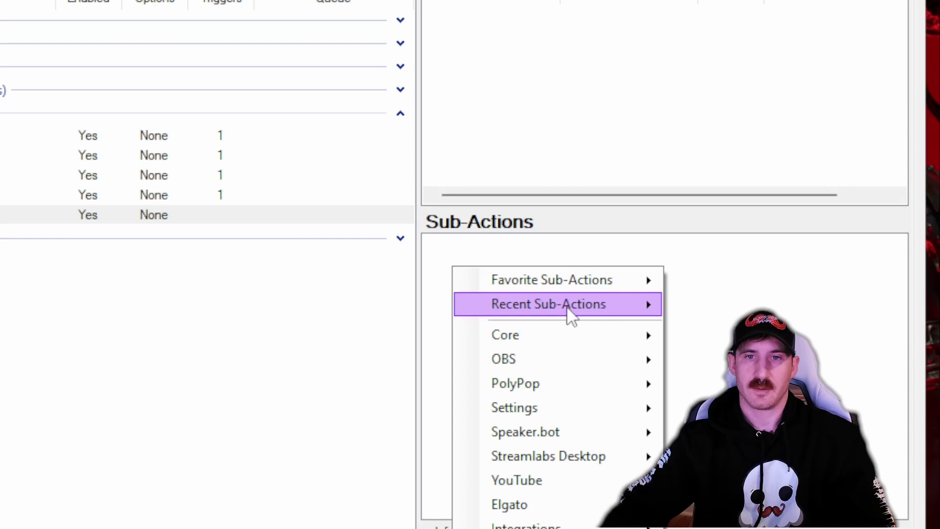
pyautogui.moveTo(583, 329)
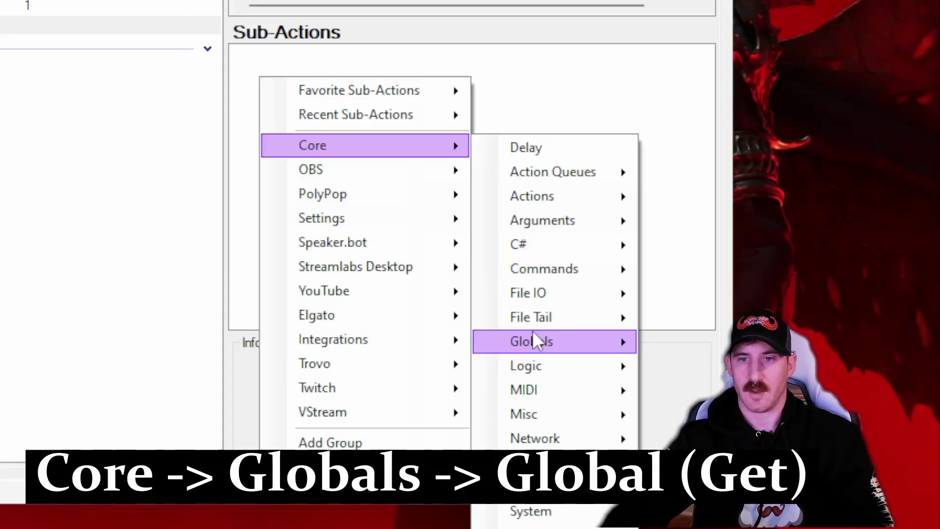
pyautogui.moveTo(483, 270)
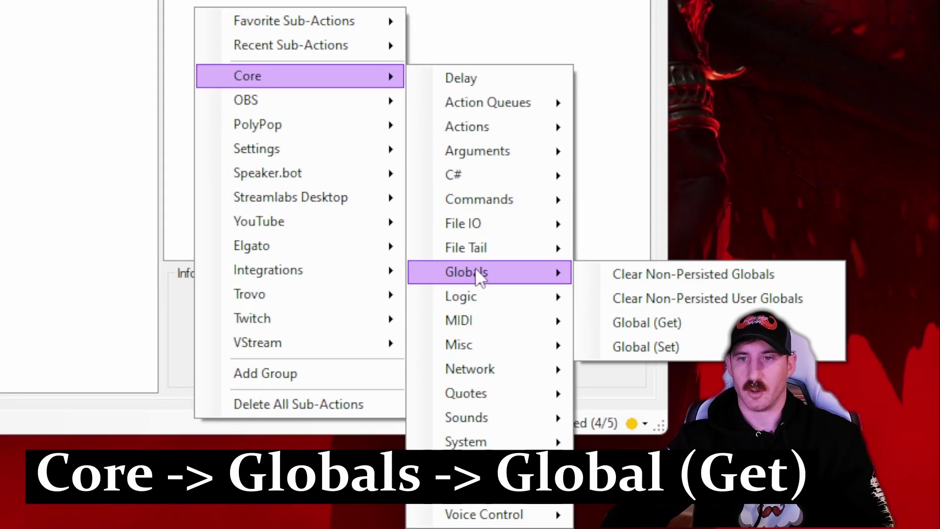
pyautogui.click(701, 321)
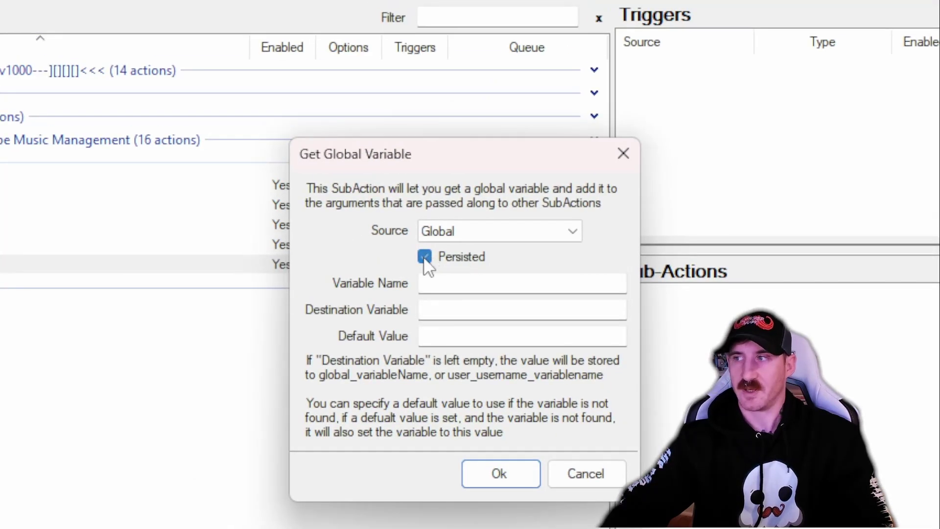
pyautogui.click(438, 282)
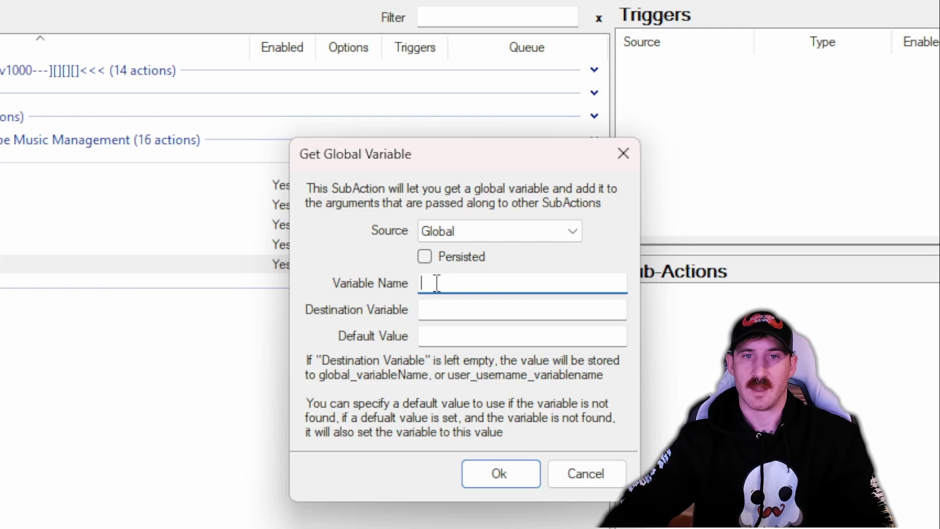
pyautogui.write('timedMess')
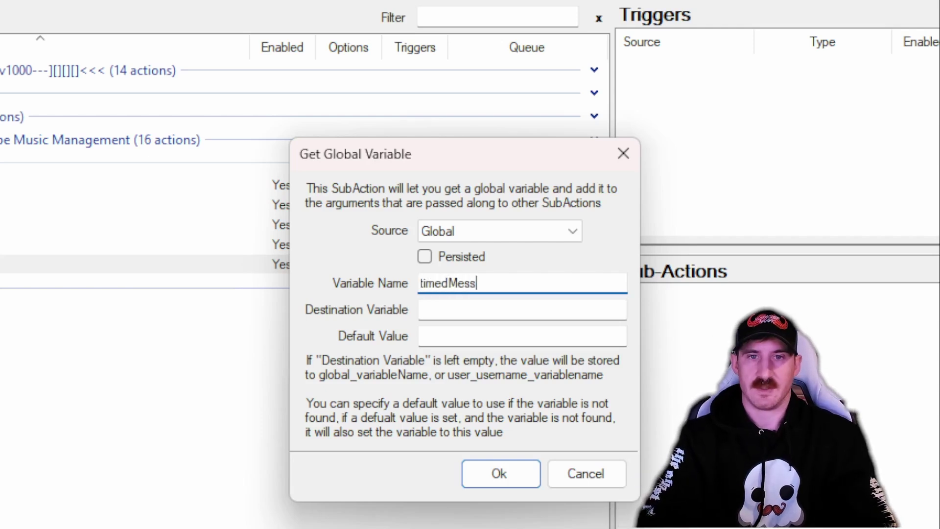
# Step: Set the Get Global Variable destination to timedMess and its default value to 0, and save the sub-action
pyautogui.press('Tab')
pyautogui.write('tim')
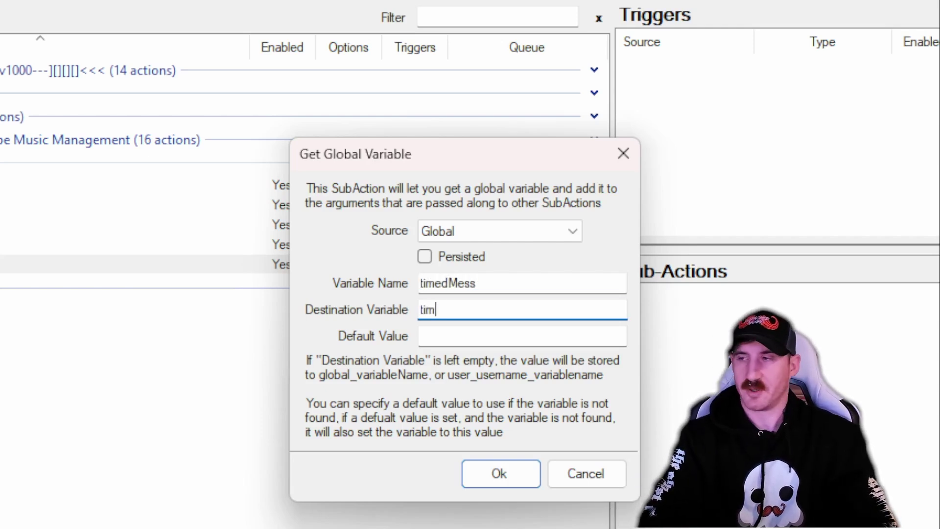
pyautogui.write('edMess')
pyautogui.press('Tab')
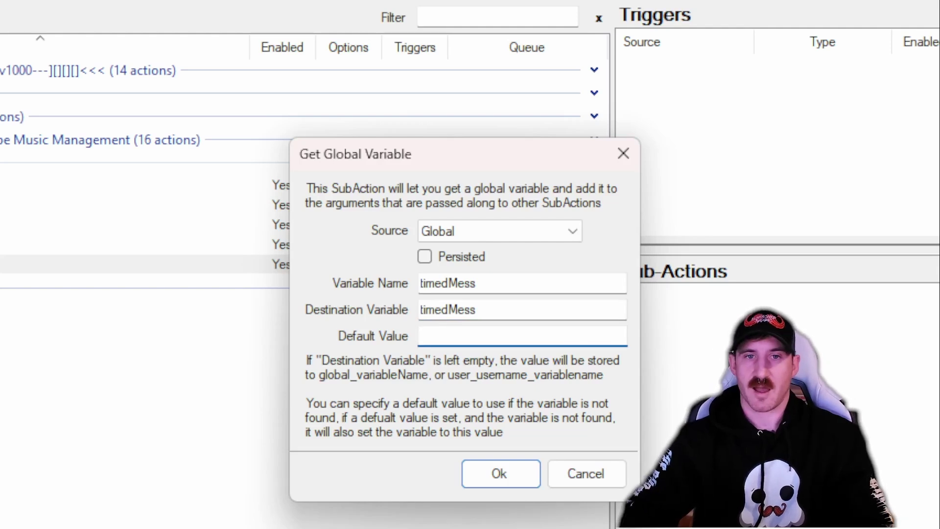
pyautogui.write('0')
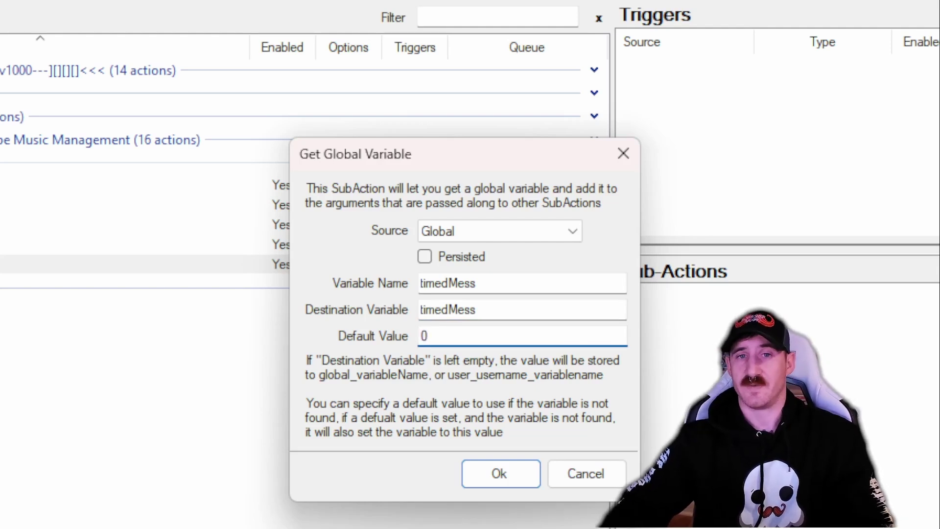
pyautogui.click(499, 474)
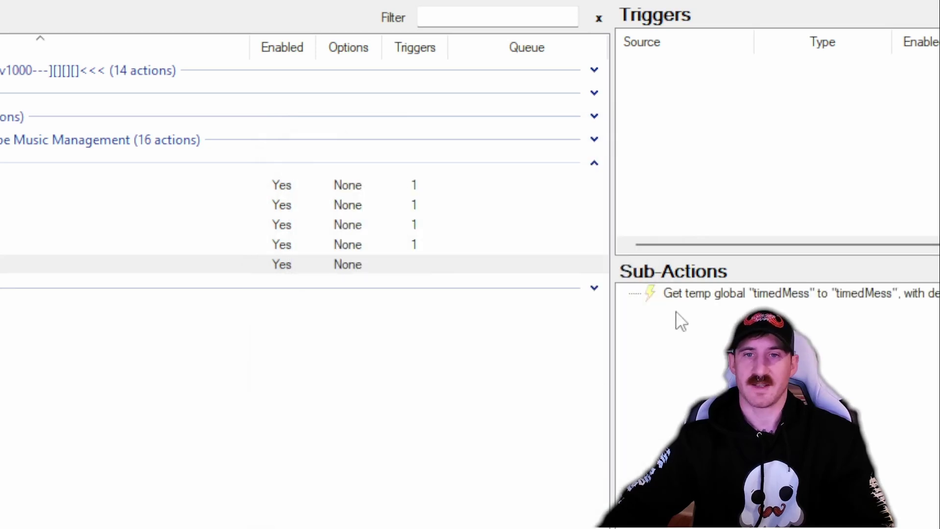
# Step: Start a Global (Set) sub-action for Timed Messages with a non-persisted Global destination
pyautogui.rightClick(680, 321)
pyautogui.moveTo(710, 352)
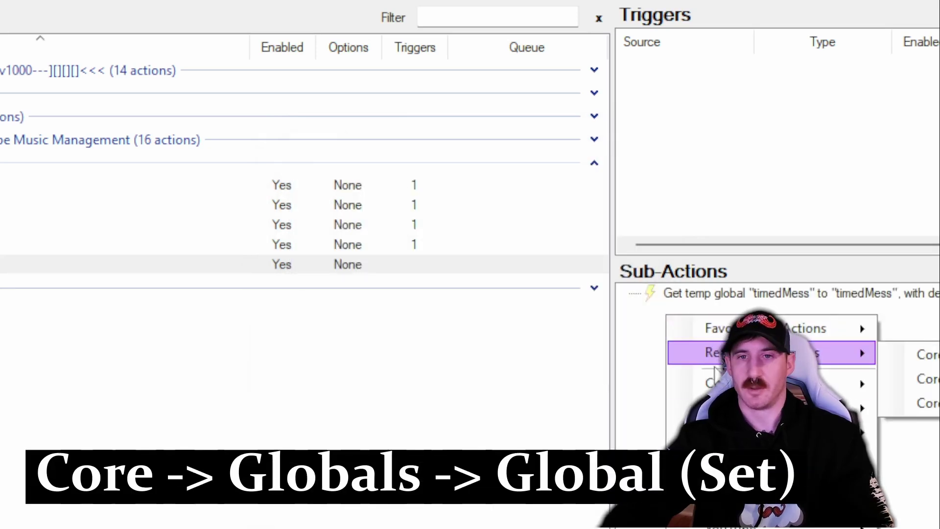
pyautogui.moveTo(712, 383)
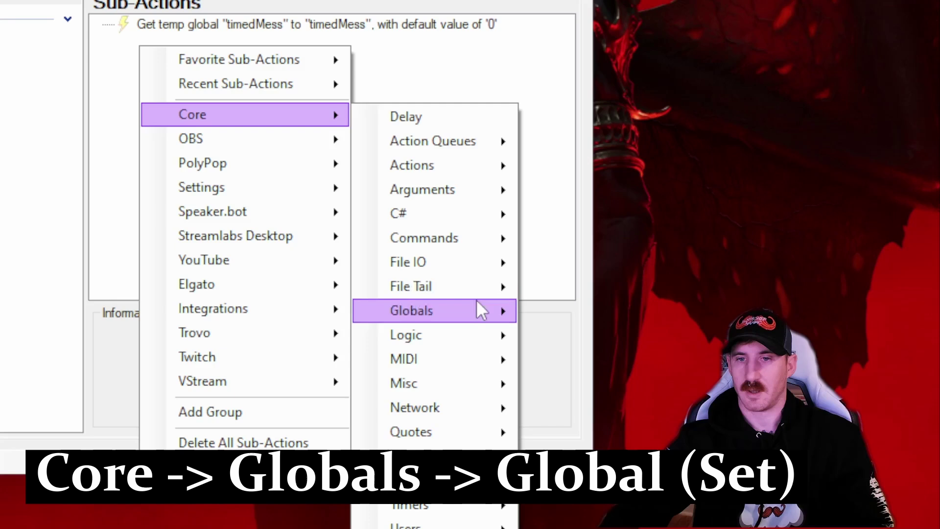
pyautogui.moveTo(478, 308)
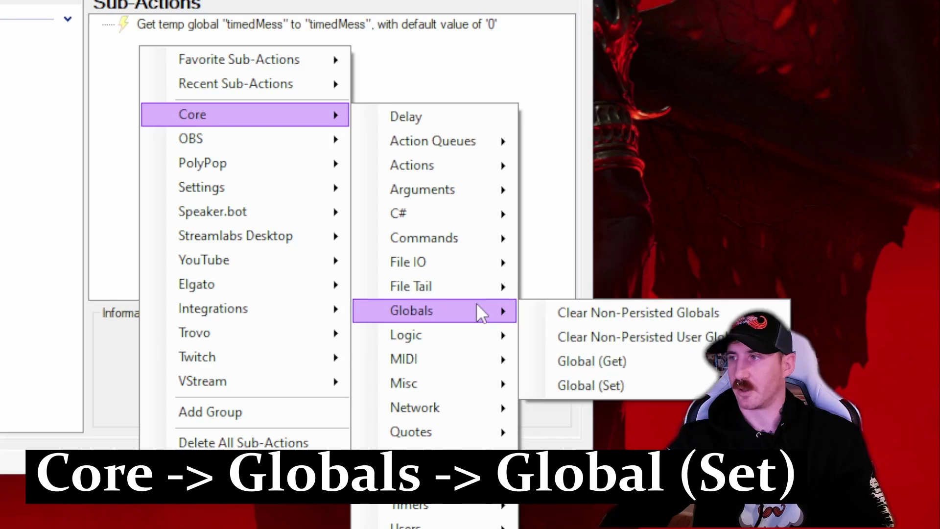
pyautogui.click(632, 387)
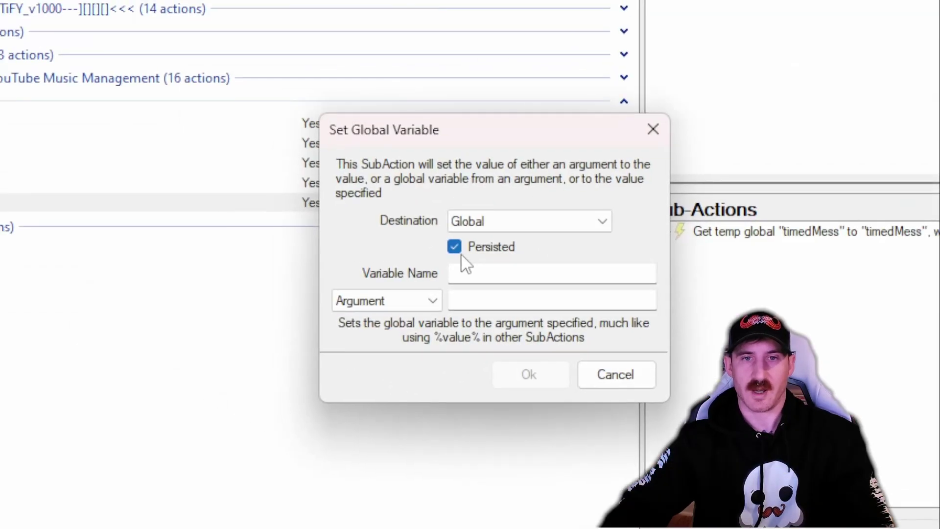
pyautogui.click(457, 251)
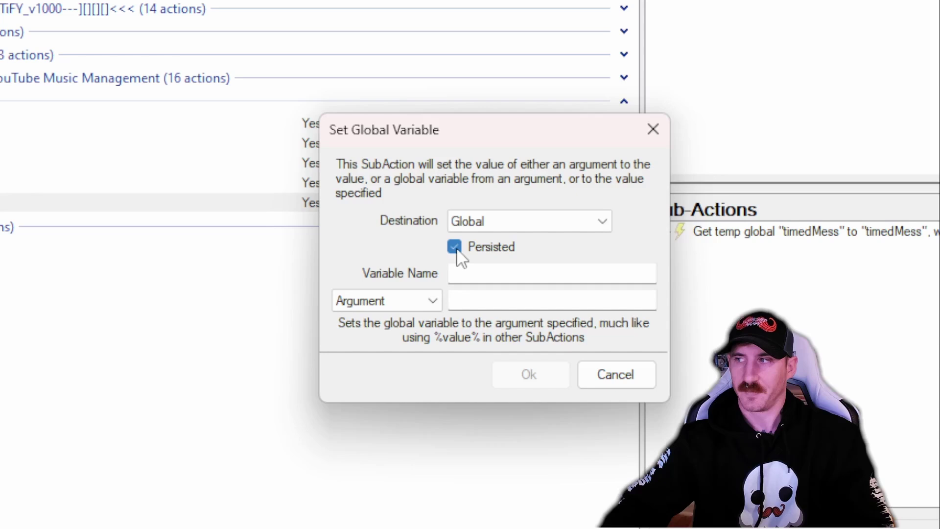
# Step: Set the variable name to timedMess with the Increment operation, leaving the amount empty, and save the sub-action
pyautogui.click(492, 273)
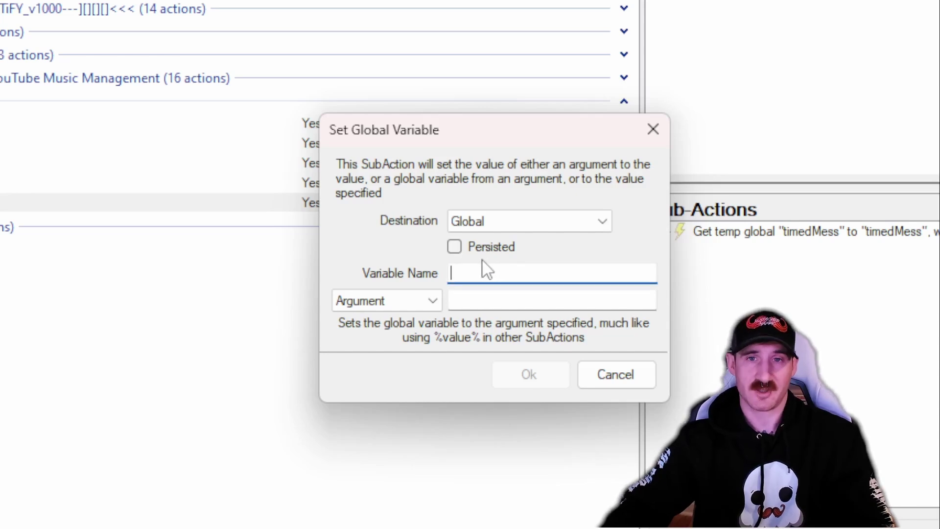
pyautogui.write('timedMess')
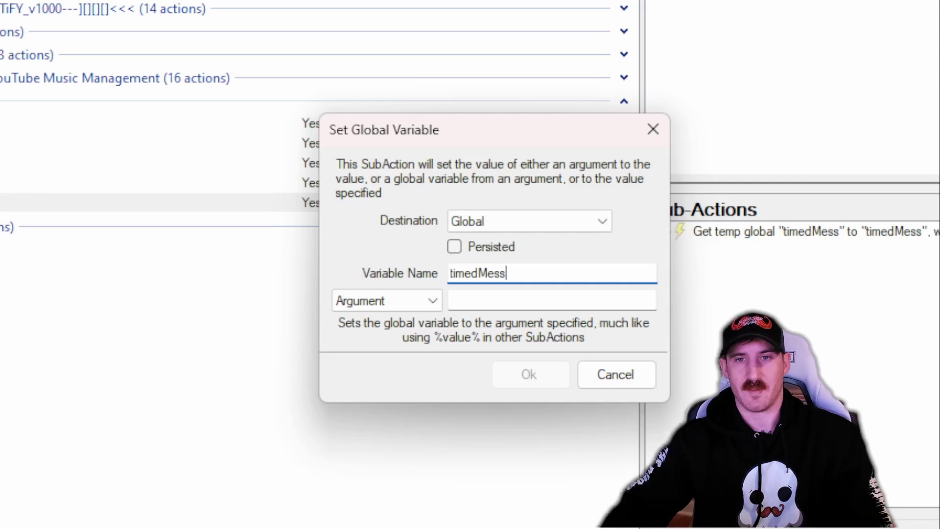
pyautogui.click(384, 300)
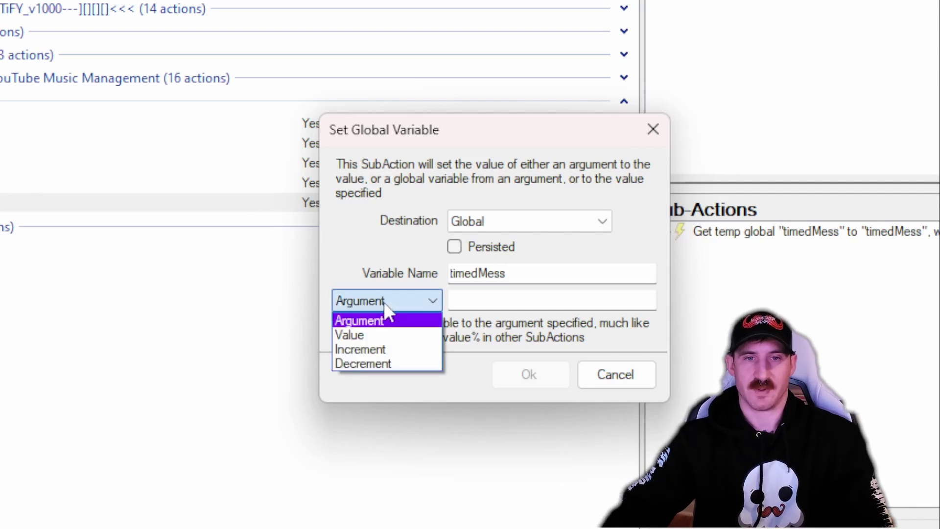
pyautogui.click(384, 350)
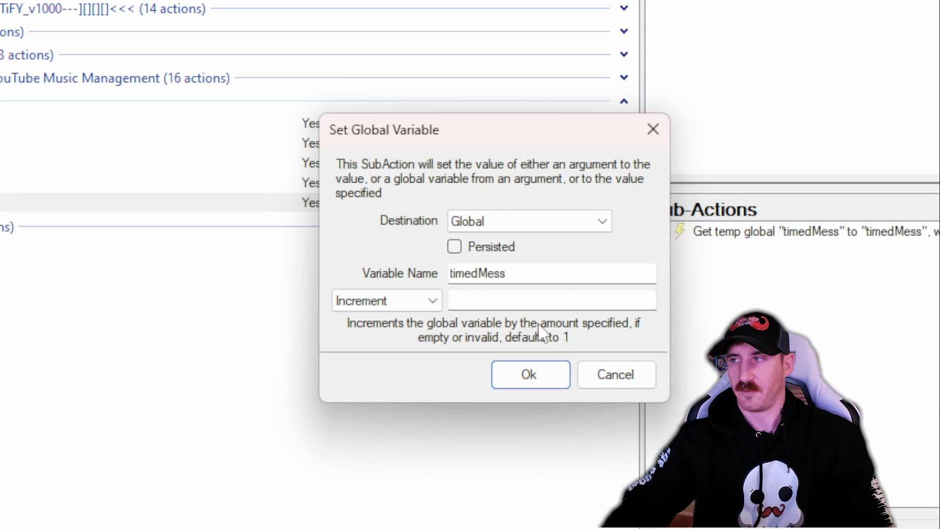
pyautogui.click(531, 370)
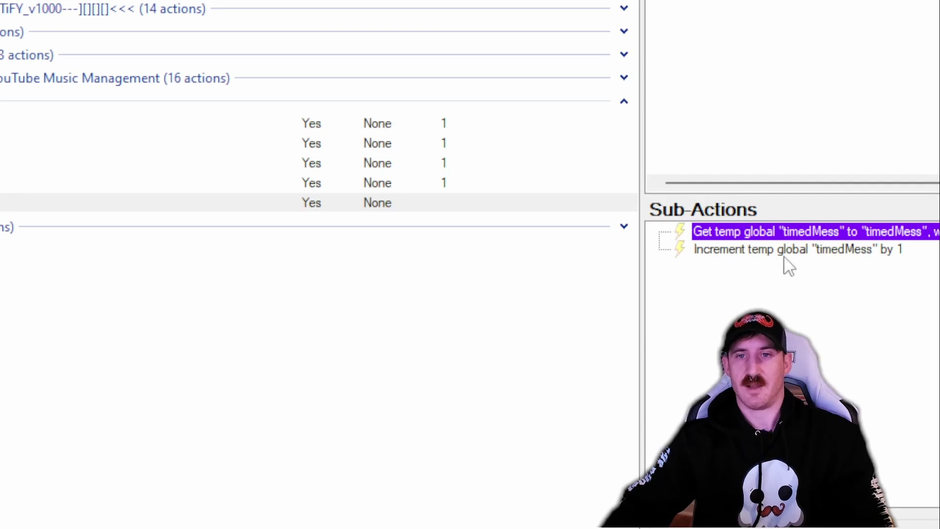
pyautogui.click(725, 279)
pyautogui.rightClick(699, 276)
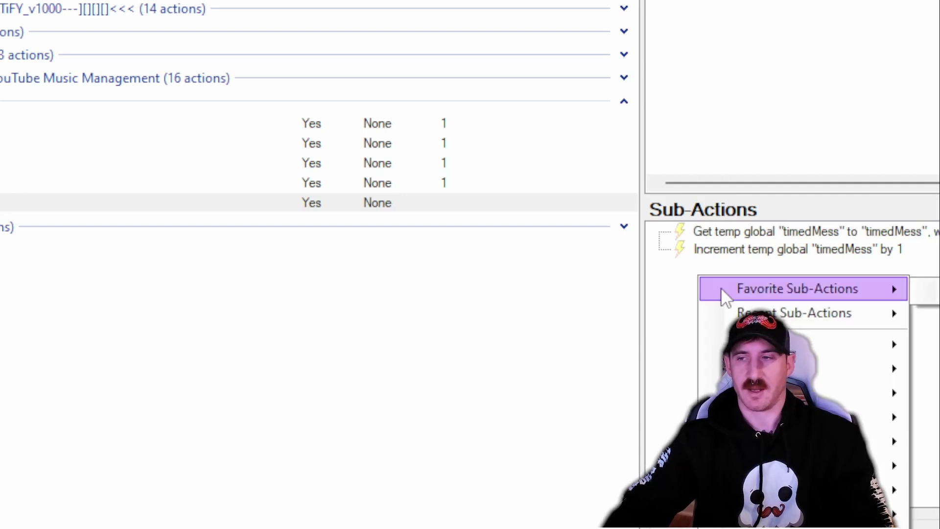
pyautogui.click(667, 285)
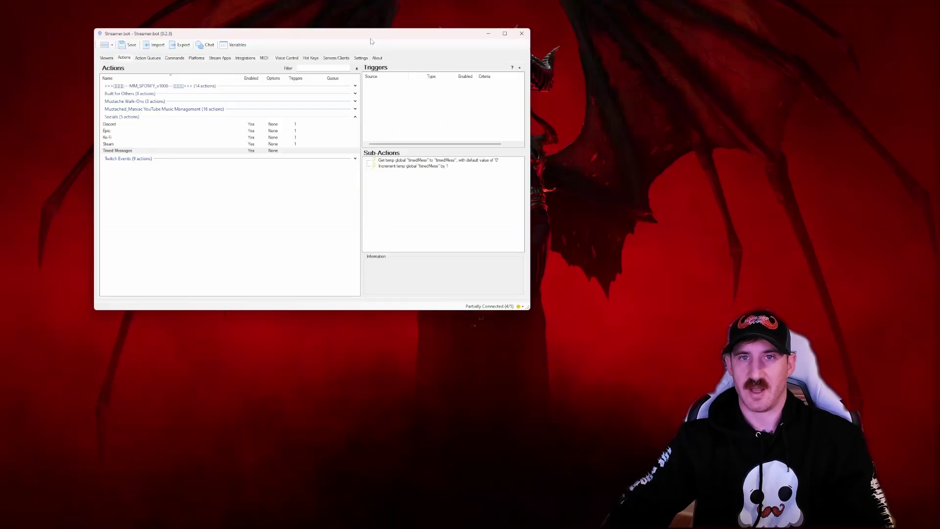
# Step: Add a Logic If/Else sub-action to Timed Messages with variable timedMess, operator Equals and value 0
pyautogui.moveTo(370, 38); pyautogui.dragTo(198, 19)
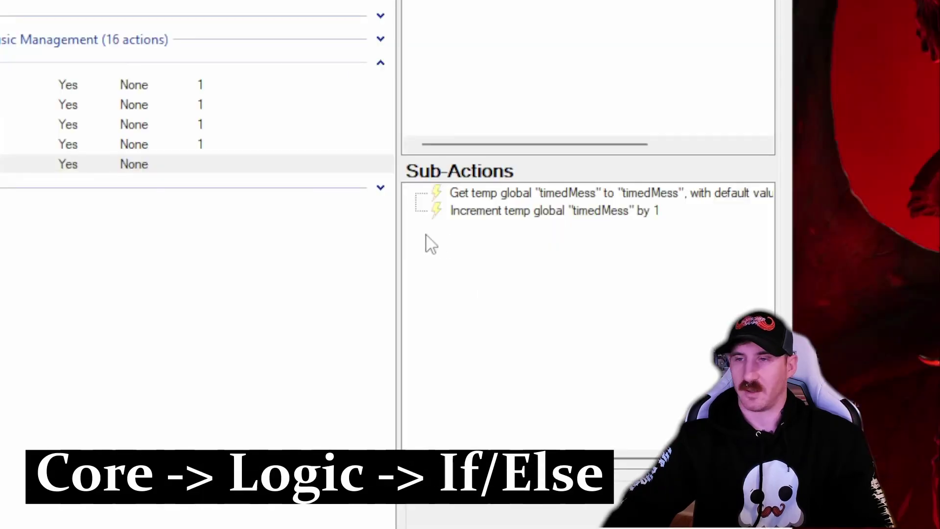
pyautogui.rightClick(242, 153)
pyautogui.moveTo(494, 298)
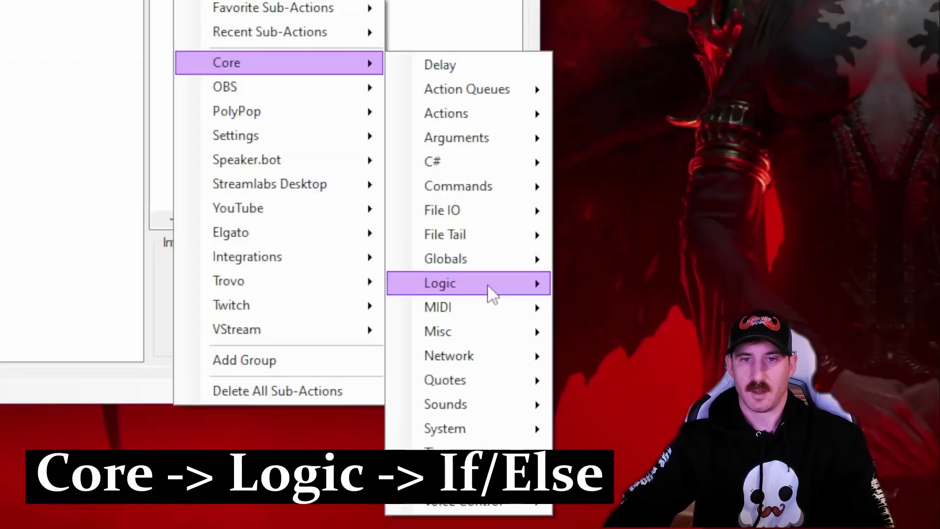
pyautogui.moveTo(740, 525)
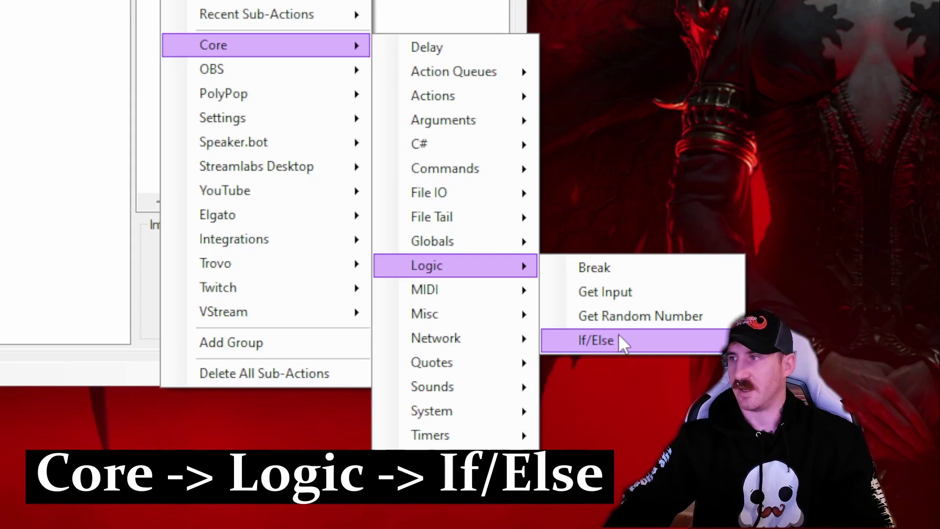
pyautogui.click(641, 342)
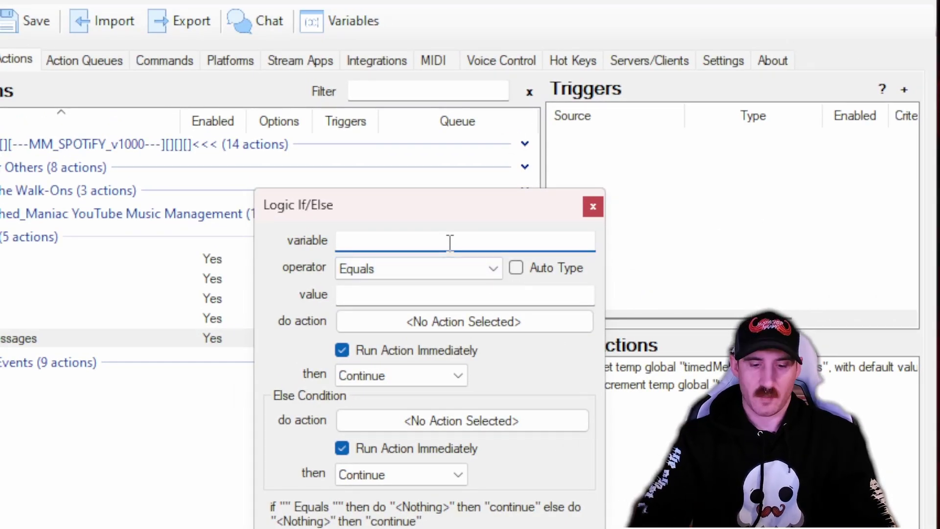
pyautogui.write('timedMess')
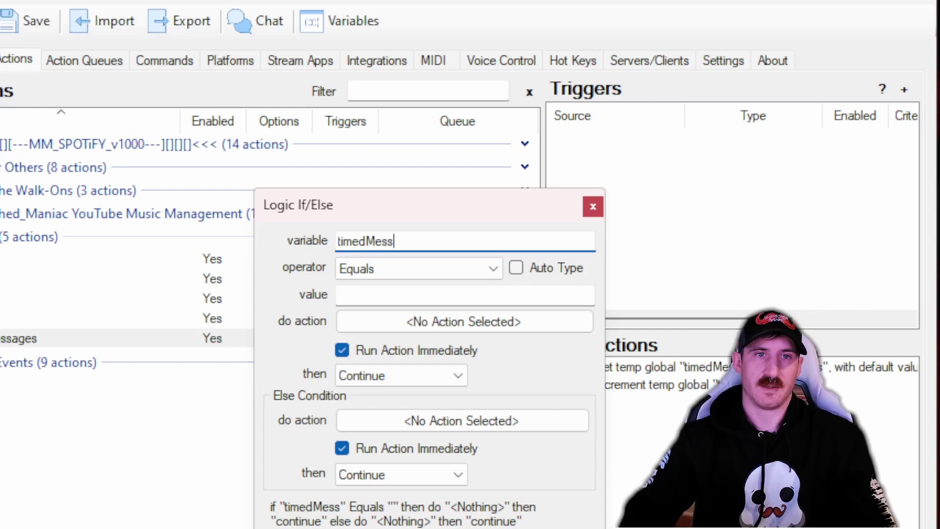
pyautogui.press('Tab')
pyautogui.press('Tab')
pyautogui.write('0')
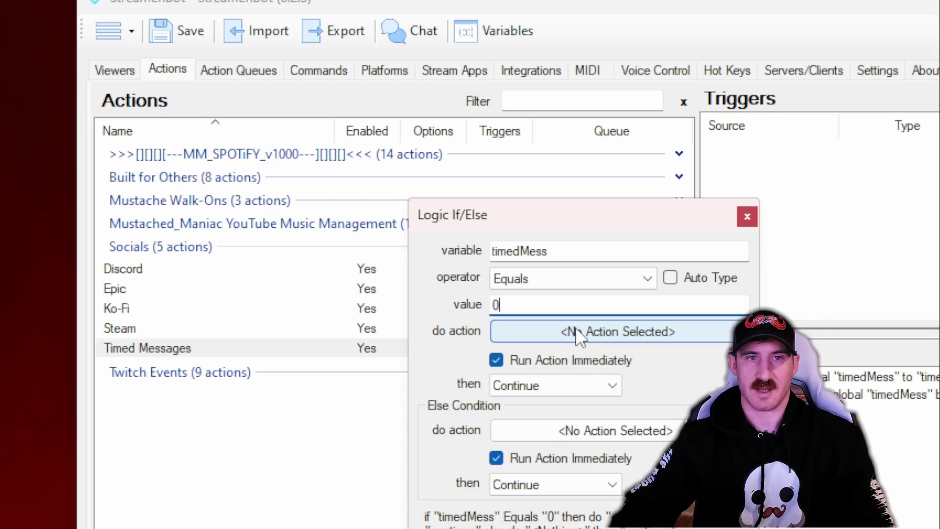
# Step: Choose the Discord action from the Socials group as the If/Else's true-condition action
pyautogui.click(578, 330)
pyautogui.click(792, 239)
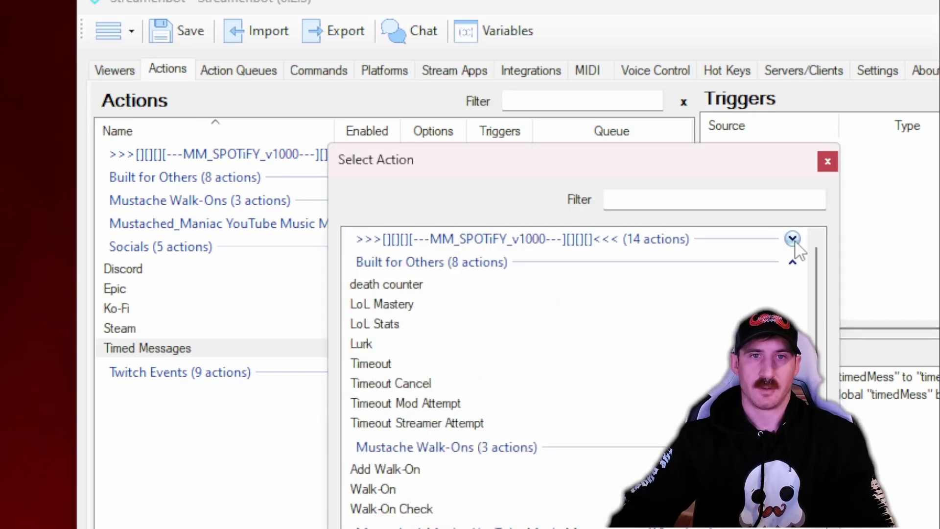
pyautogui.click(793, 262)
pyautogui.click(793, 285)
pyautogui.click(793, 308)
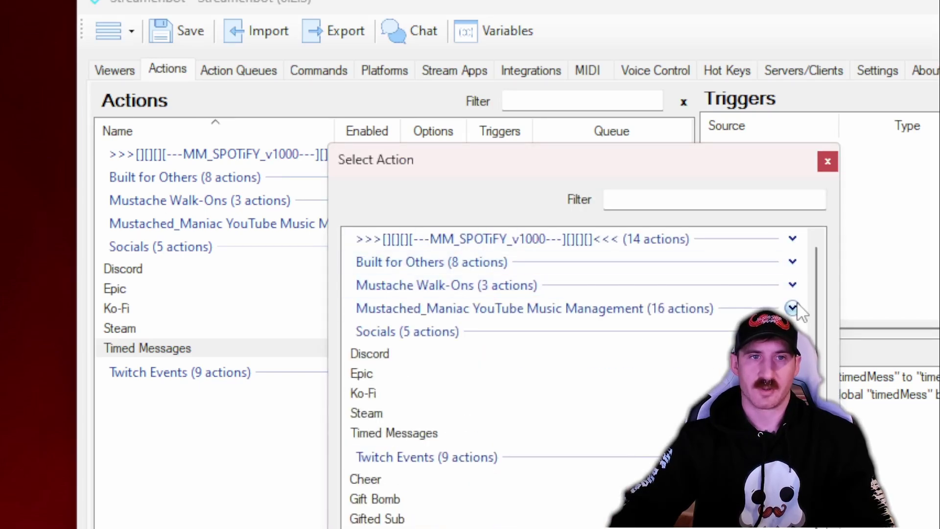
pyautogui.click(374, 353)
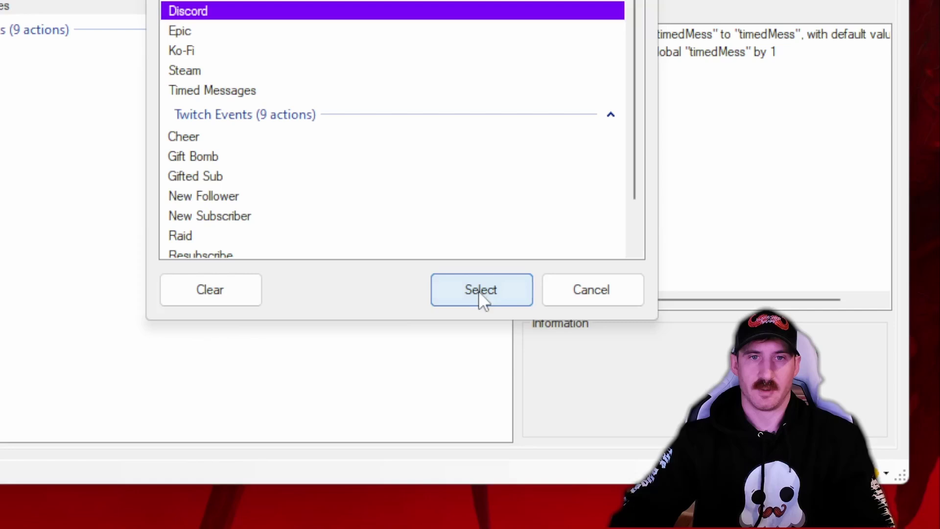
pyautogui.click(500, 344)
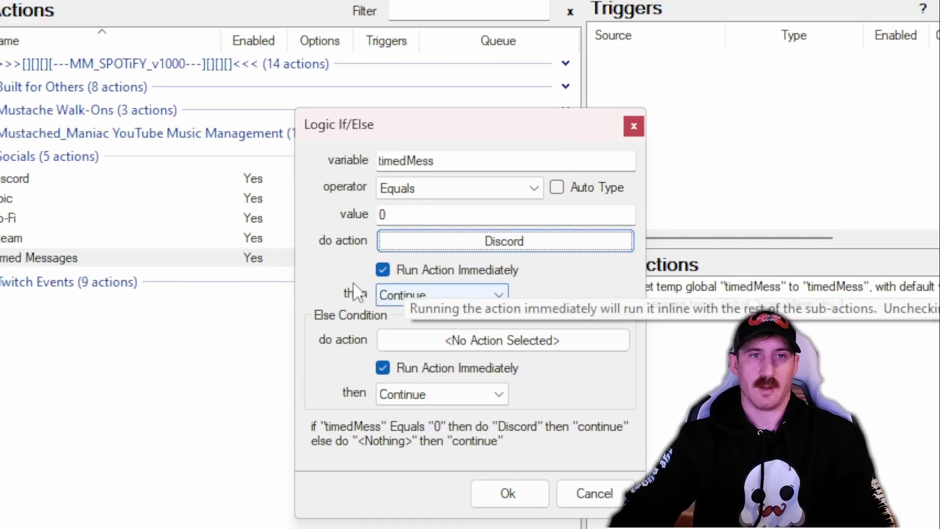
# Step: Set the true condition to Break after running Discord, and save the If/Else sub-action
pyautogui.click(437, 293)
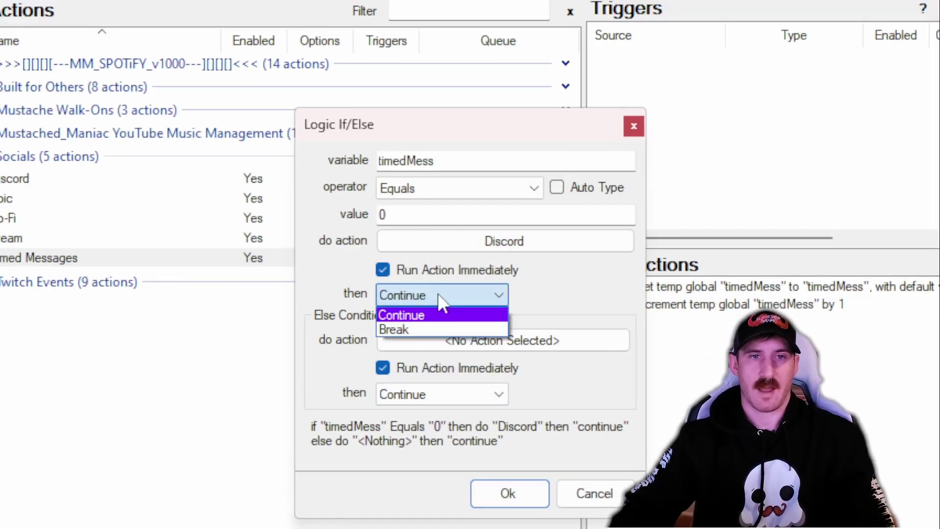
pyautogui.click(433, 331)
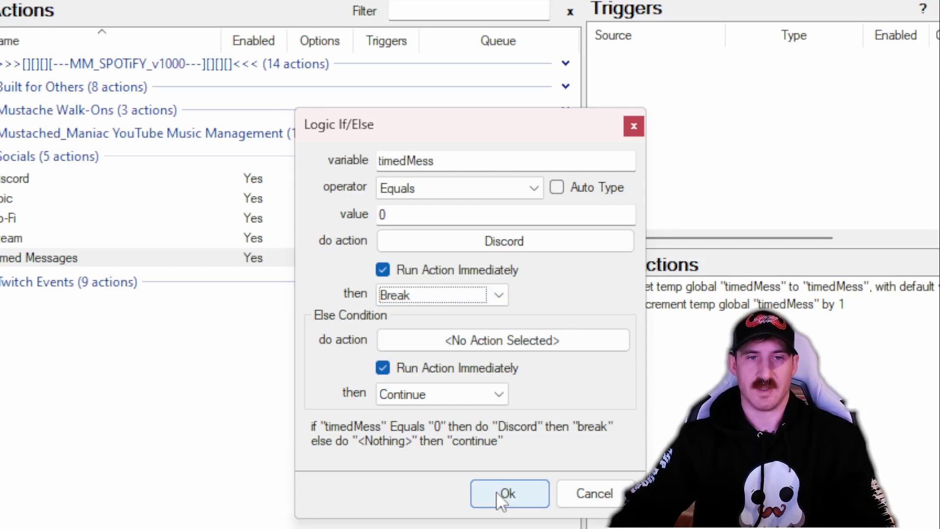
pyautogui.click(510, 497)
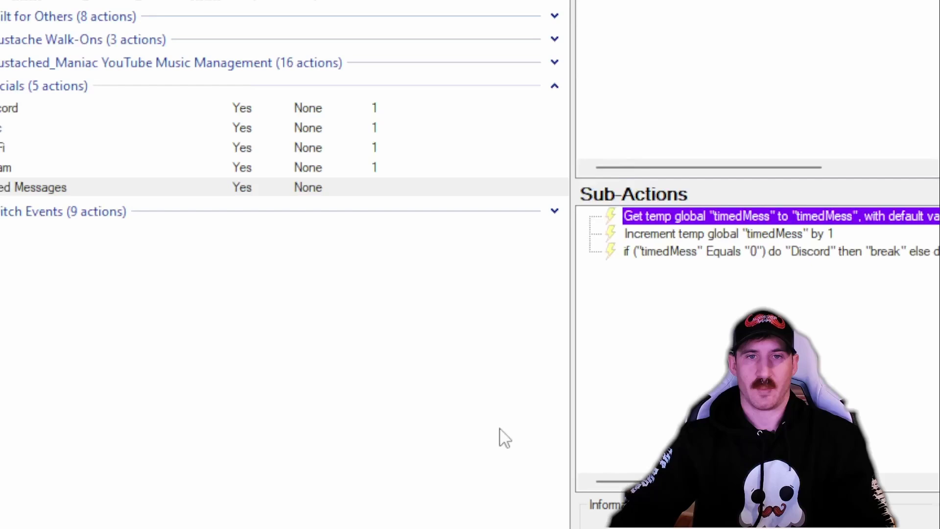
# Step: Duplicate the Discord If/Else sub-action and set the copy's comparison value to 1
pyautogui.rightClick(638, 103)
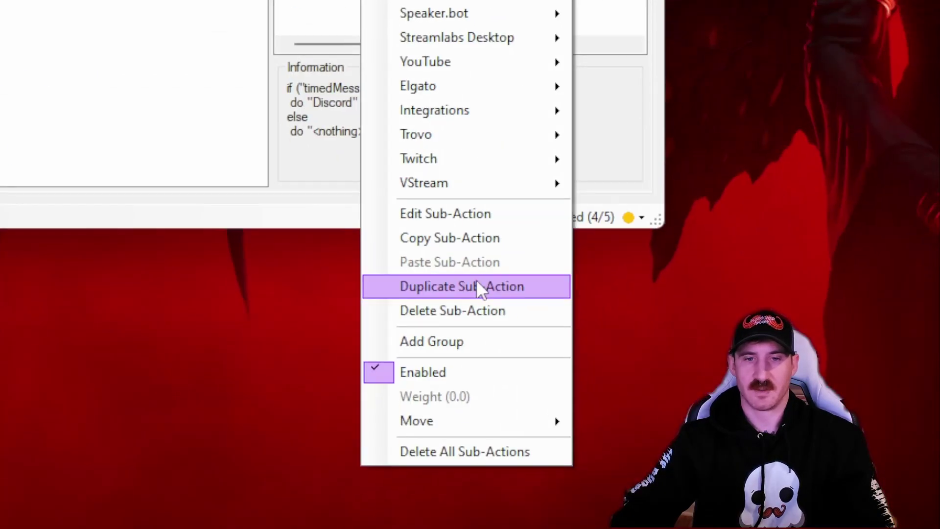
pyautogui.click(477, 279)
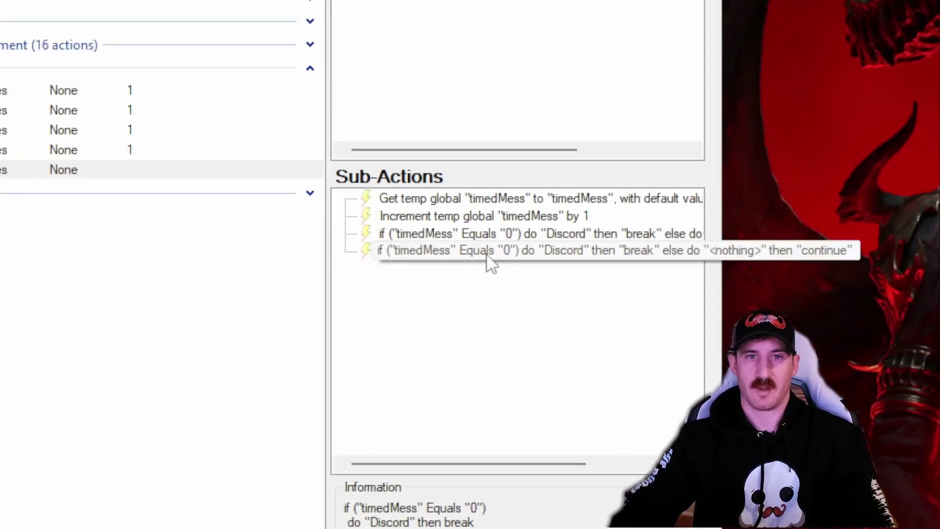
pyautogui.doubleClick(489, 252)
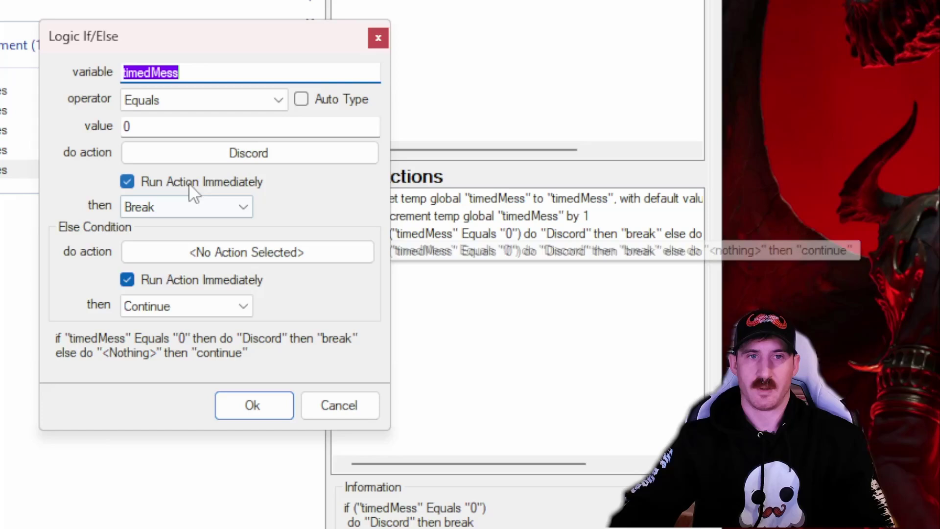
pyautogui.press('Tab')
pyautogui.press('Tab')
pyautogui.write('1')
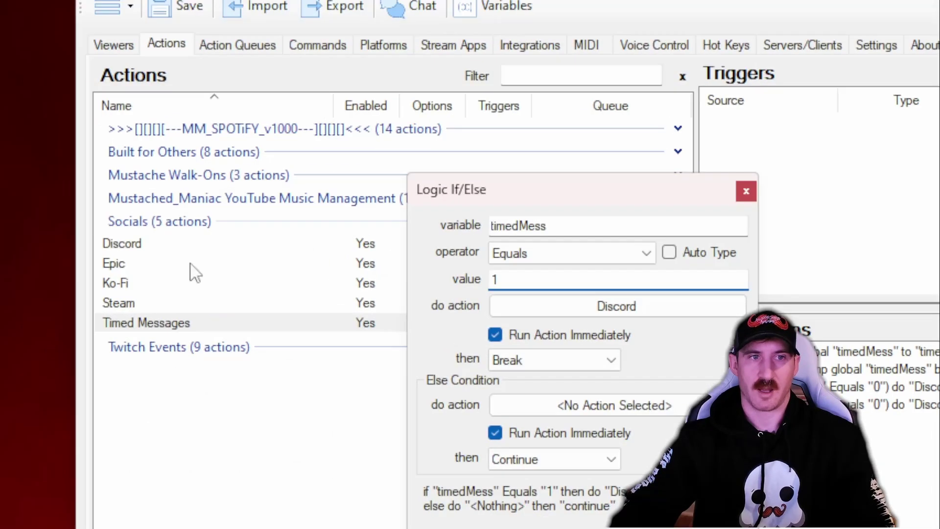
# Step: Change the copy's true-condition action to Epic from the Socials group and save it
pyautogui.click(558, 306)
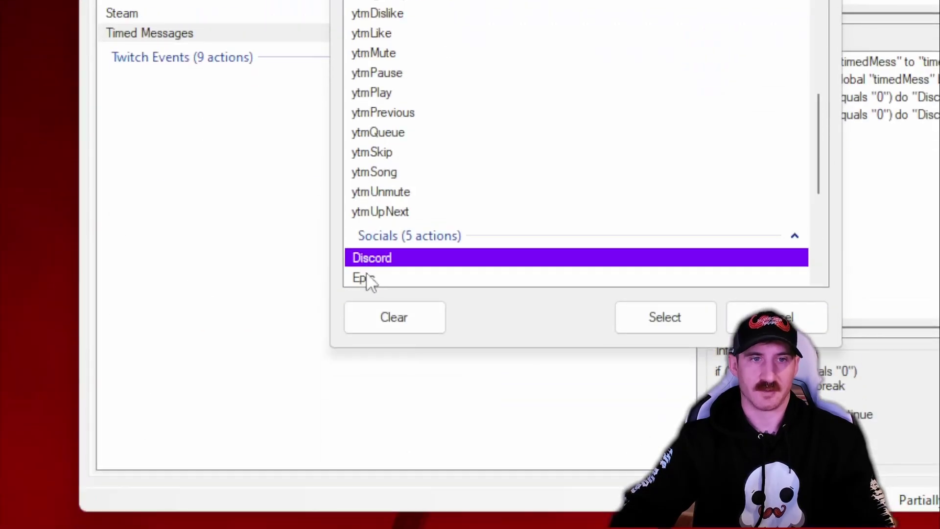
pyautogui.click(367, 278)
pyautogui.click(683, 324)
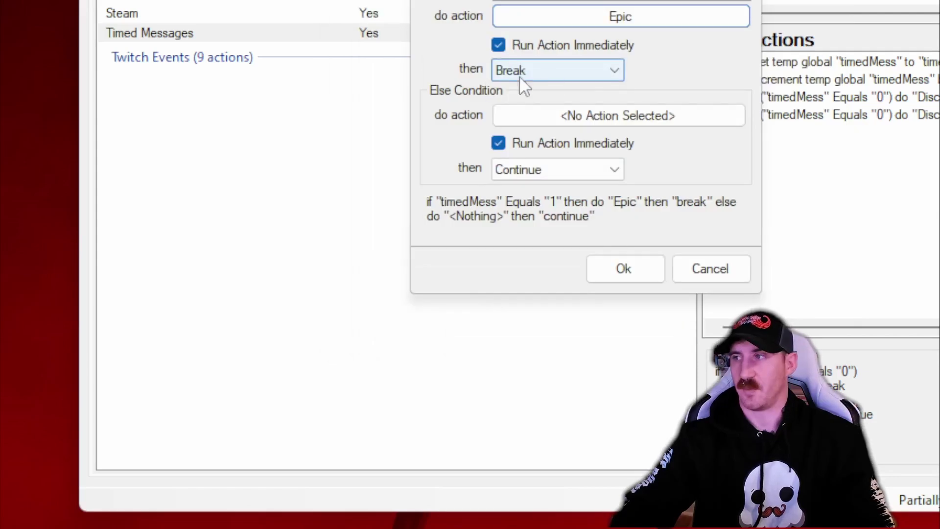
pyautogui.click(607, 268)
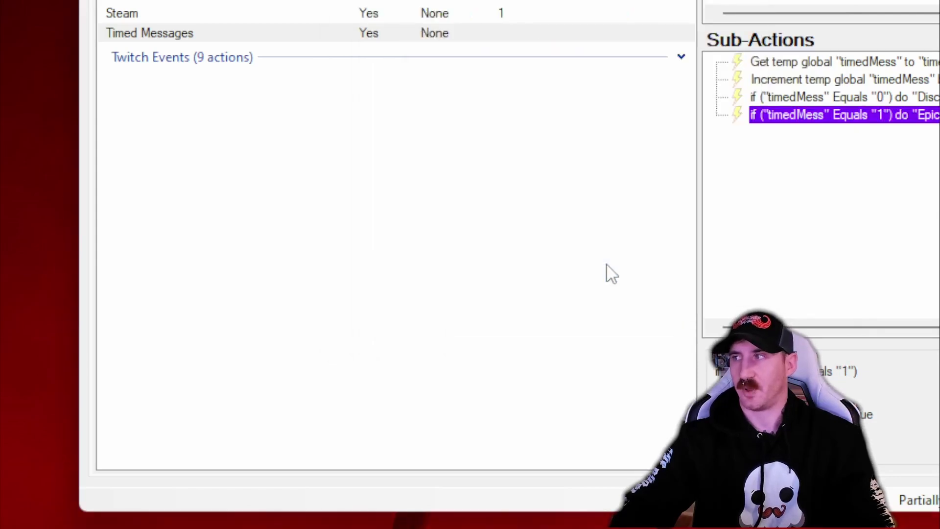
# Step: Duplicate the Epic If/Else sub-action and set the copy's comparison value to 2
pyautogui.rightClick(824, 118)
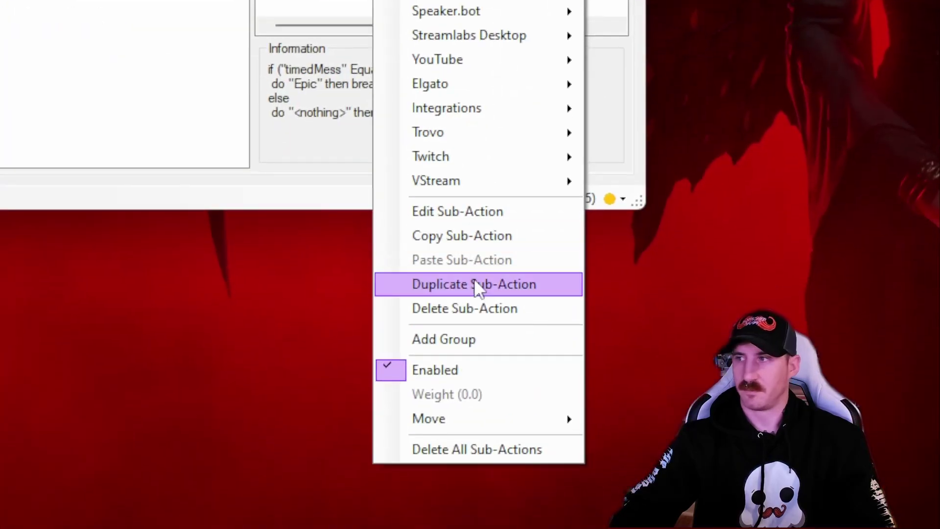
pyautogui.click(510, 425)
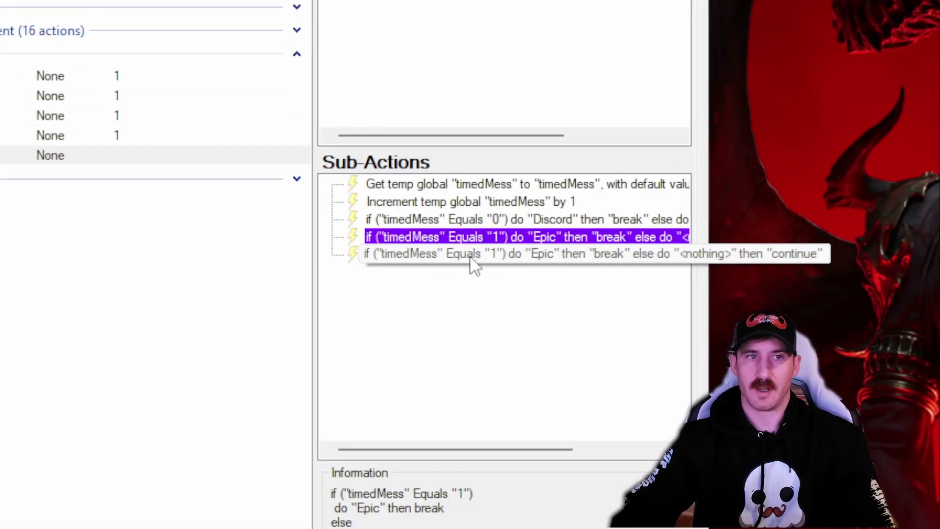
pyautogui.doubleClick(474, 267)
pyautogui.doubleClick(112, 114)
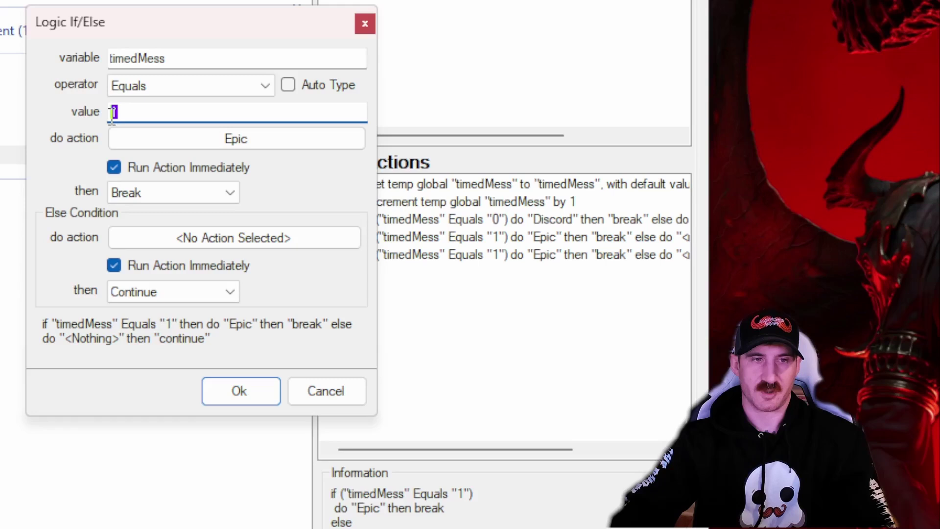
pyautogui.write('2')
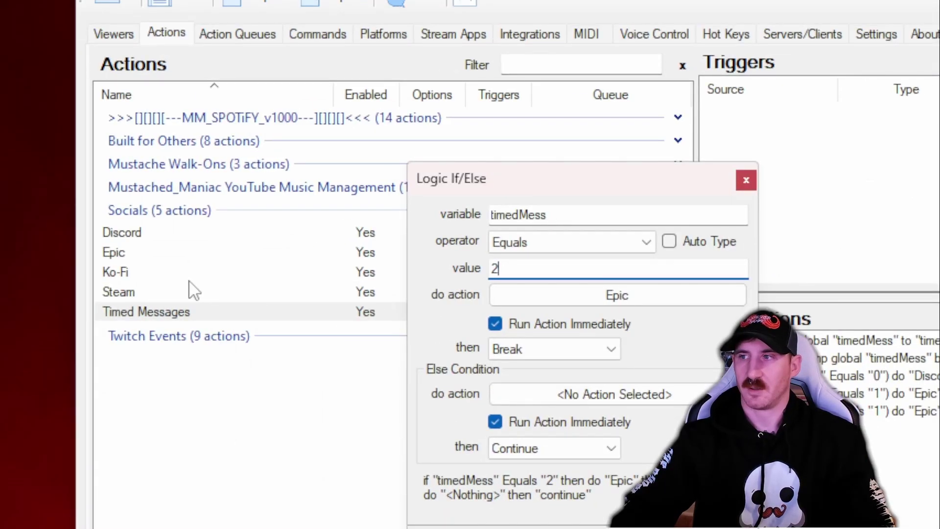
# Step: Change the copy's true-condition action to Ko-Fi from the Socials group and save it
pyautogui.click(572, 294)
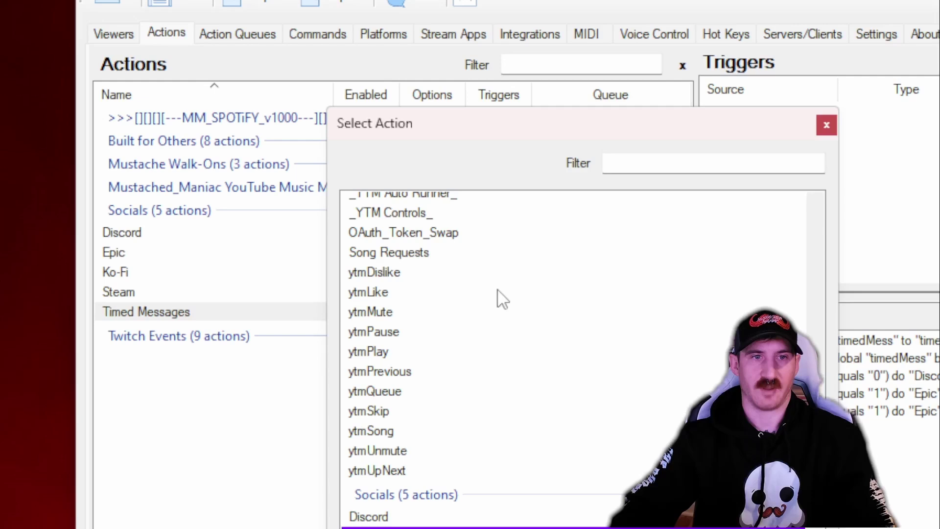
pyautogui.scroll(-3, 489, 343)
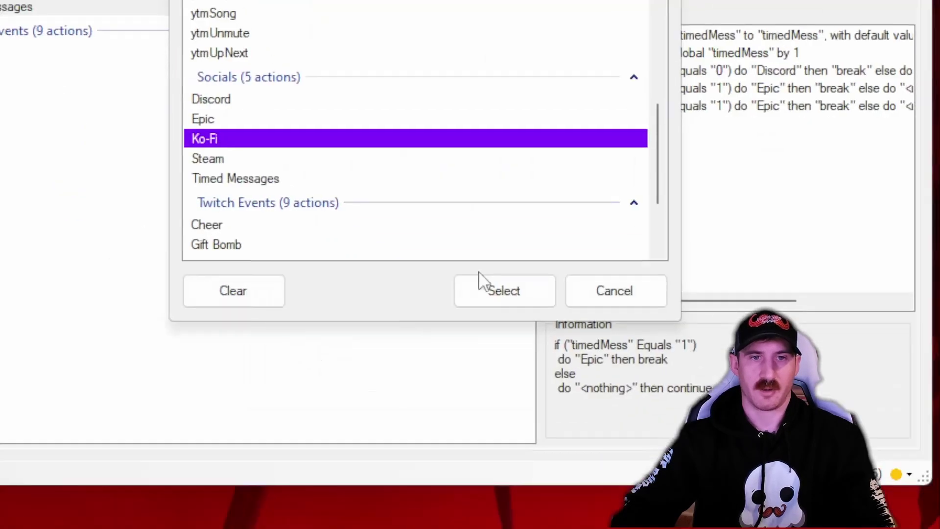
pyautogui.click(645, 528)
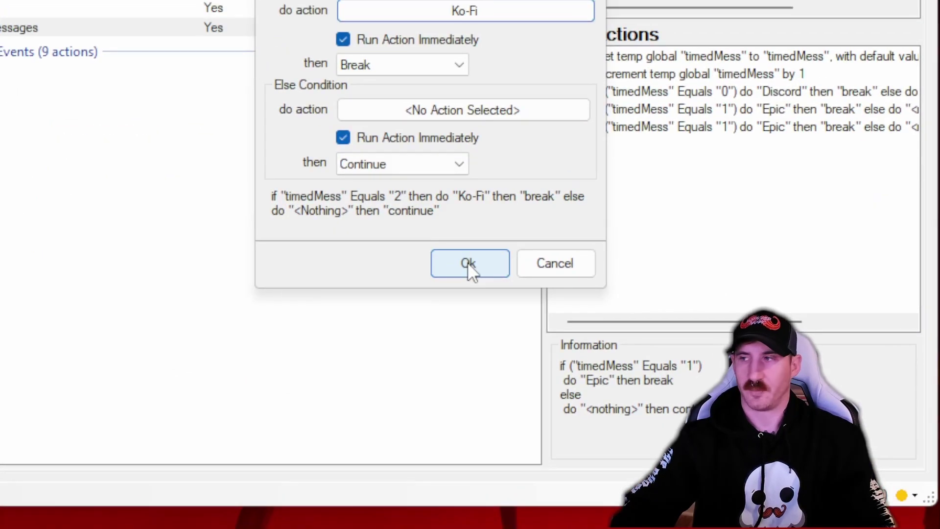
pyautogui.click(444, 227)
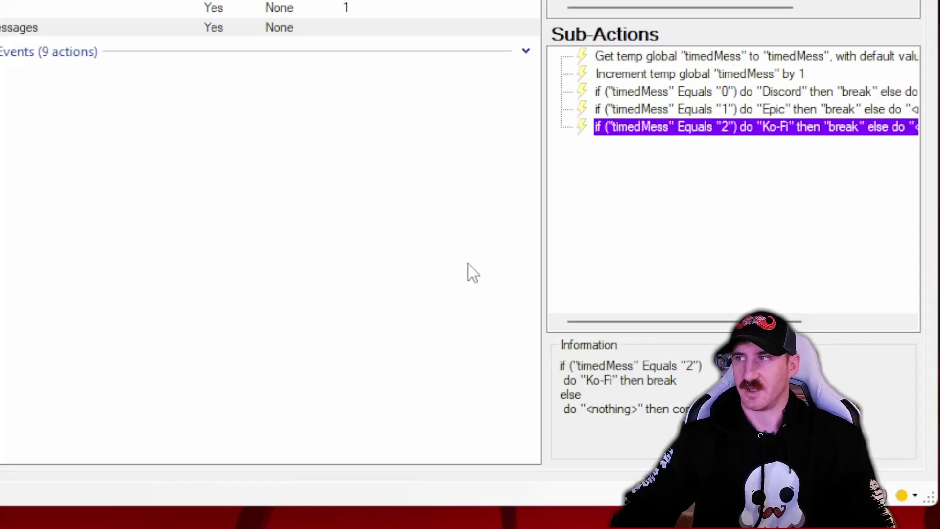
# Step: Duplicate the Ko-Fi If/Else sub-action and set the copy's comparison value to 3
pyautogui.rightClick(625, 140)
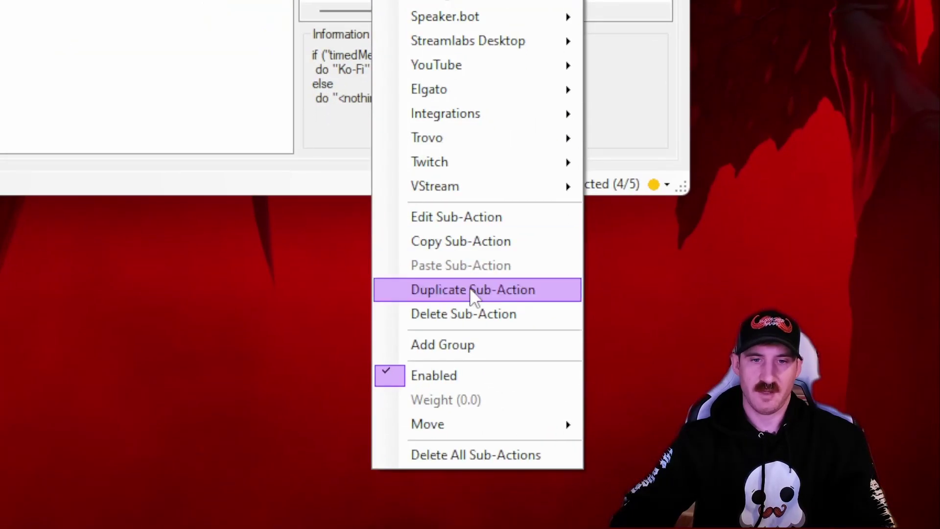
pyautogui.click(469, 289)
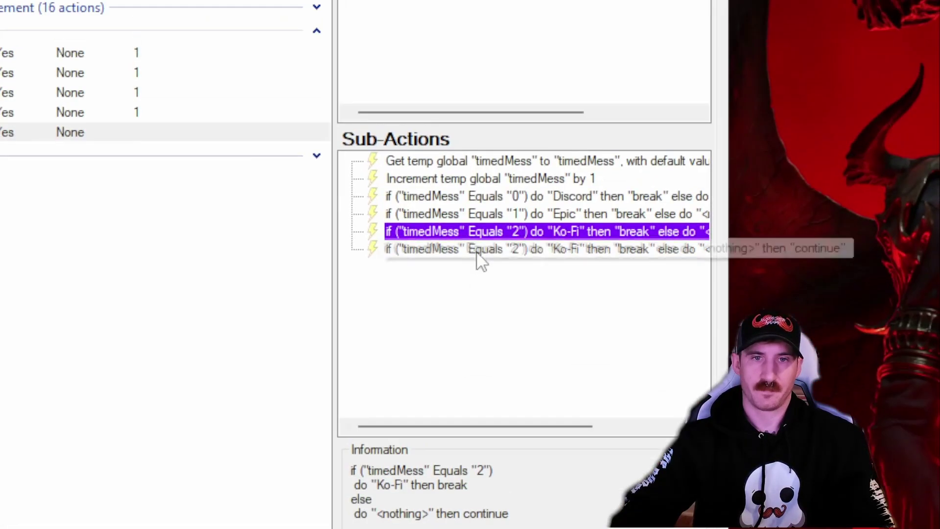
pyautogui.doubleClick(478, 250)
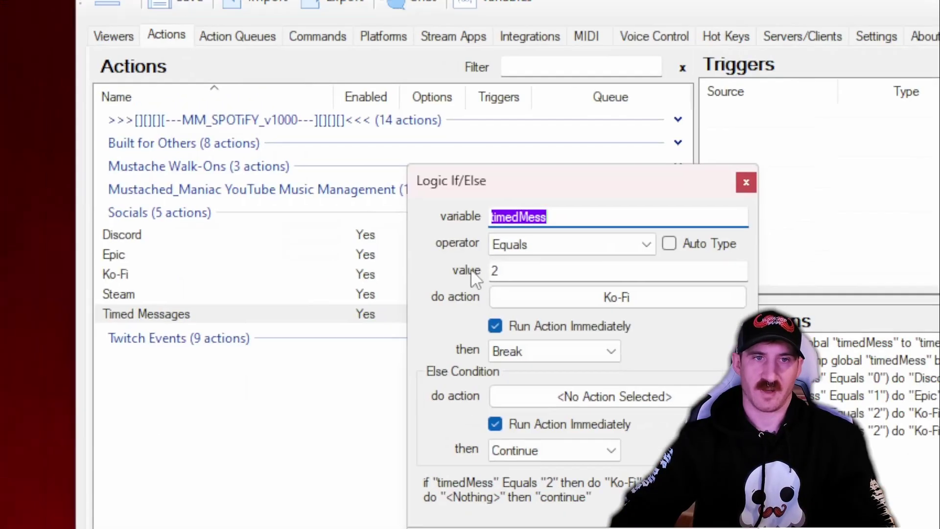
pyautogui.doubleClick(157, 88)
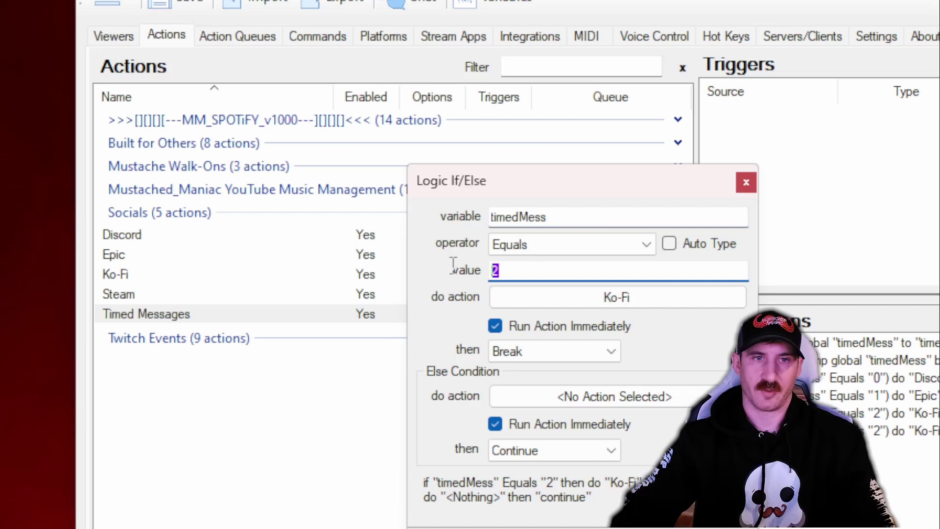
pyautogui.write('3')
# Step: Change the value 3 copy's true-condition action to Steam, set it to Continue instead of breaking, and save it
pyautogui.click(595, 295)
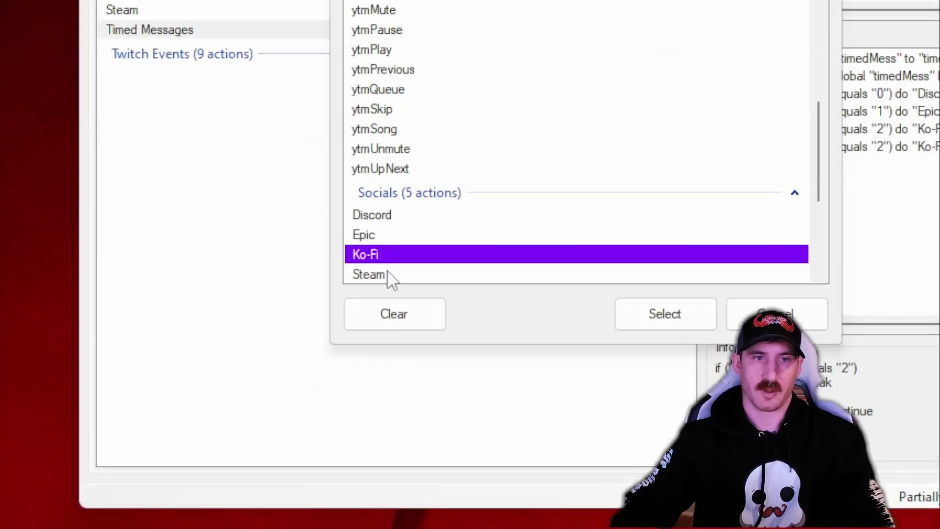
pyautogui.click(387, 273)
pyautogui.click(658, 316)
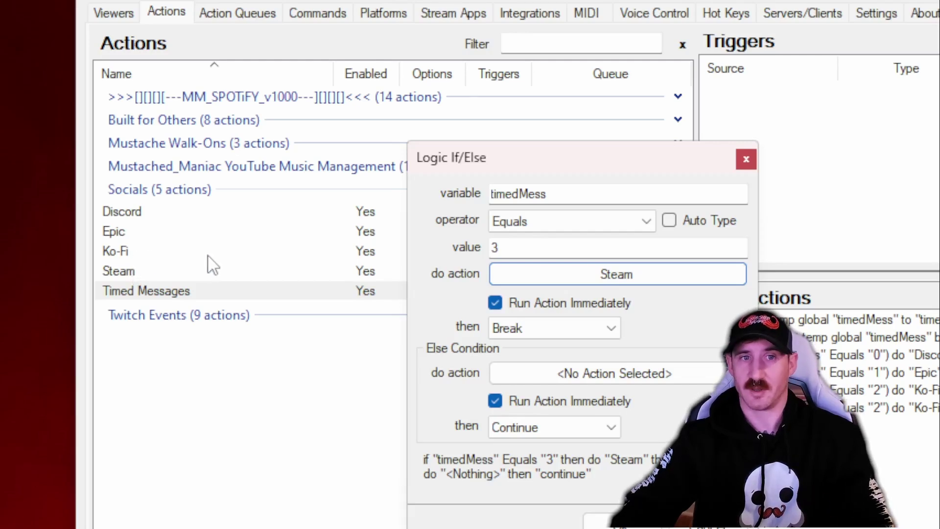
pyautogui.click(590, 328)
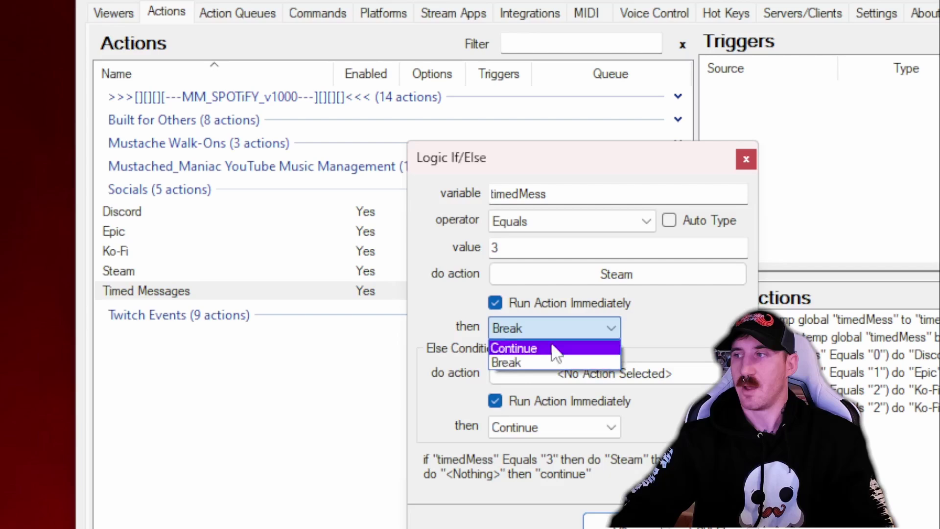
pyautogui.click(539, 352)
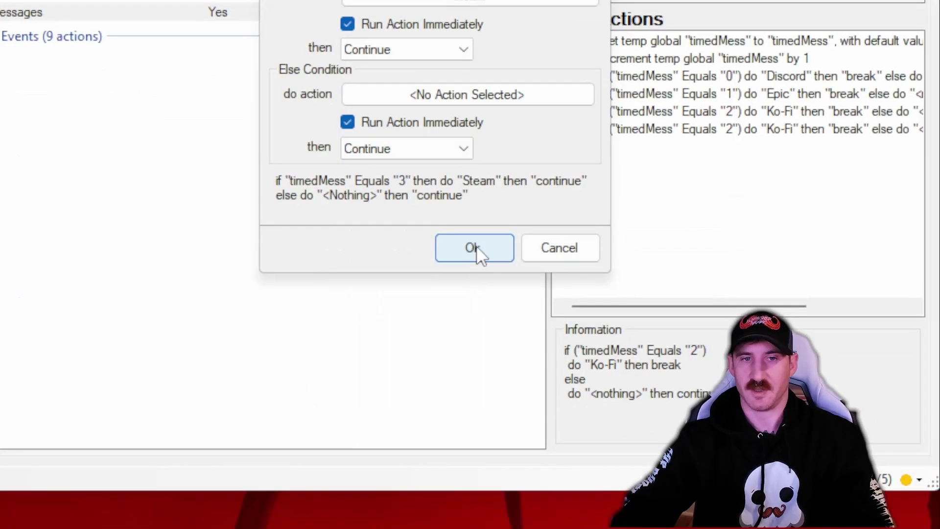
pyautogui.click(476, 252)
pyautogui.click(602, 162)
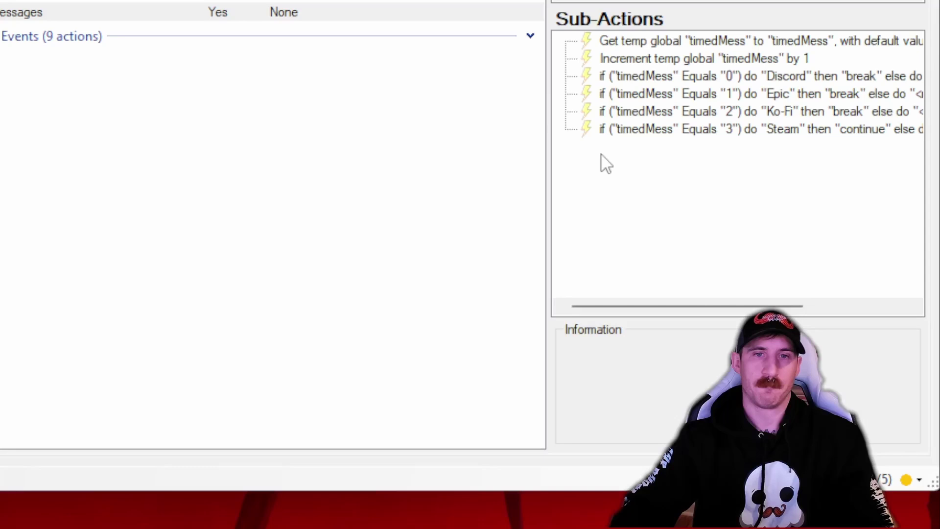
# Step: Add a Global (Set) sub-action after the If/Else list, targeting the non-persisted global variable timedMess
pyautogui.rightClick(602, 156)
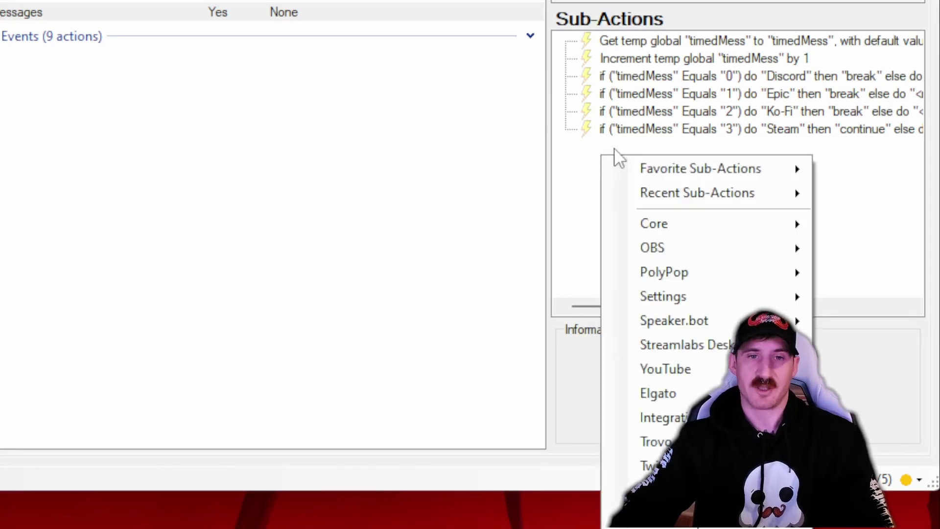
pyautogui.moveTo(663, 217)
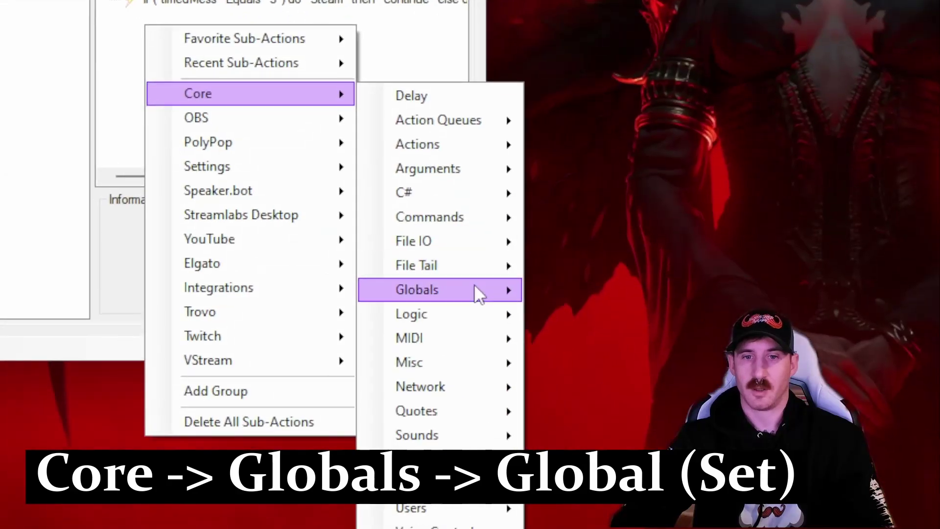
pyautogui.moveTo(934, 415)
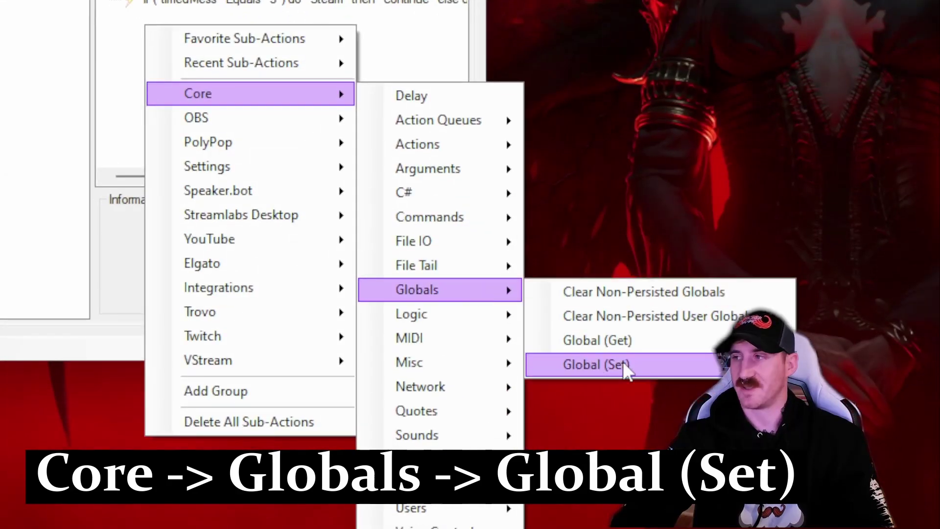
pyautogui.click(647, 365)
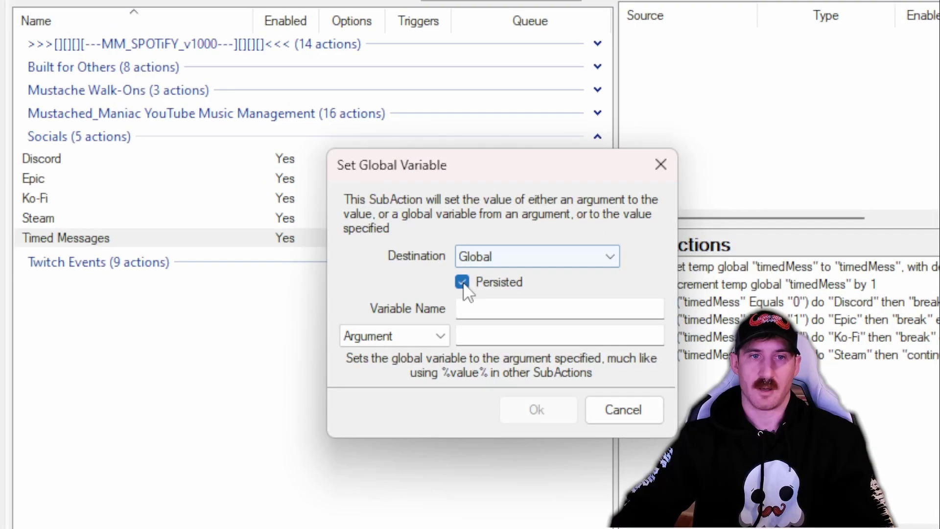
pyautogui.click(462, 282)
pyautogui.click(483, 309)
pyautogui.write('ti')
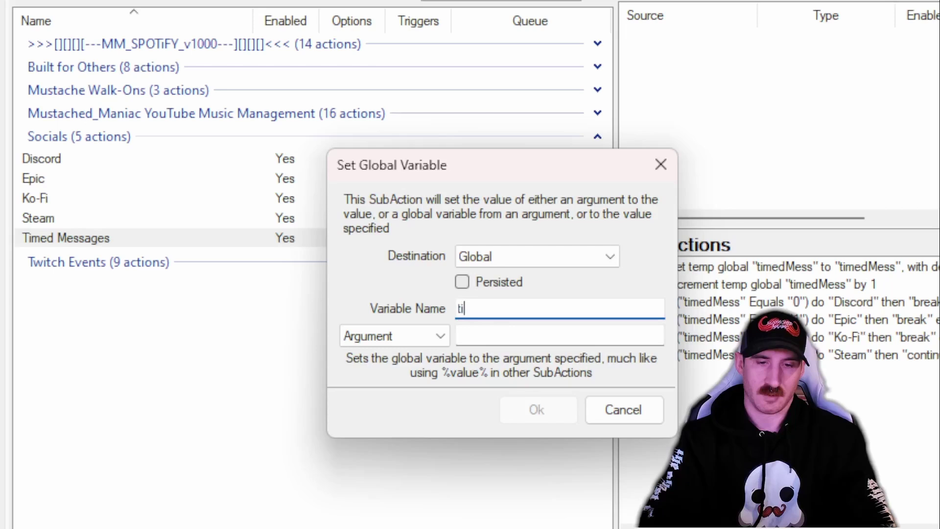
pyautogui.write('medMess')
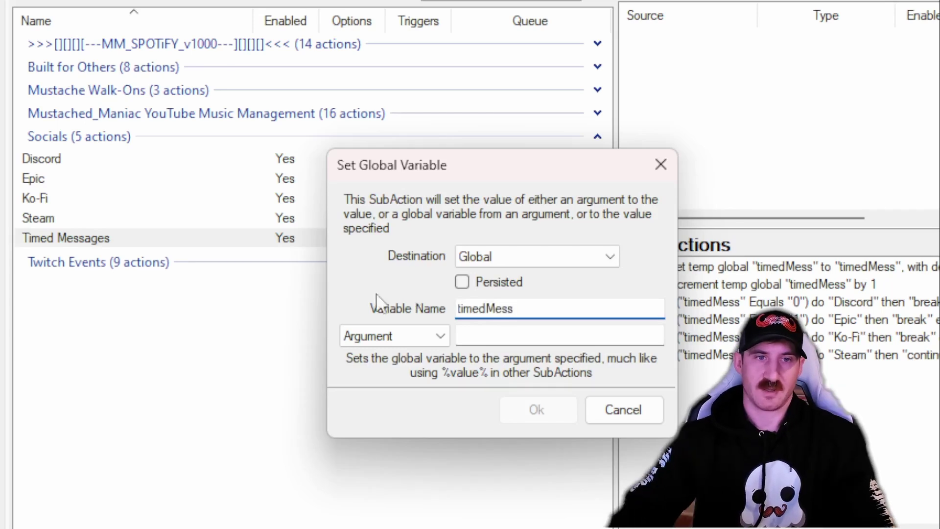
# Step: Make the sub-action set timedMess to the fixed value 0 and save it
pyautogui.click(384, 337)
pyautogui.click(393, 370)
pyautogui.click(487, 333)
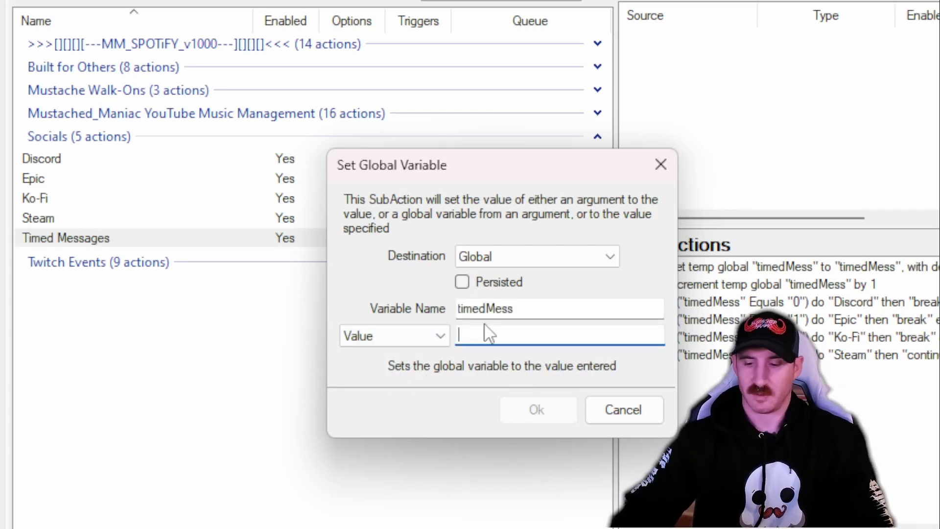
pyautogui.write('0')
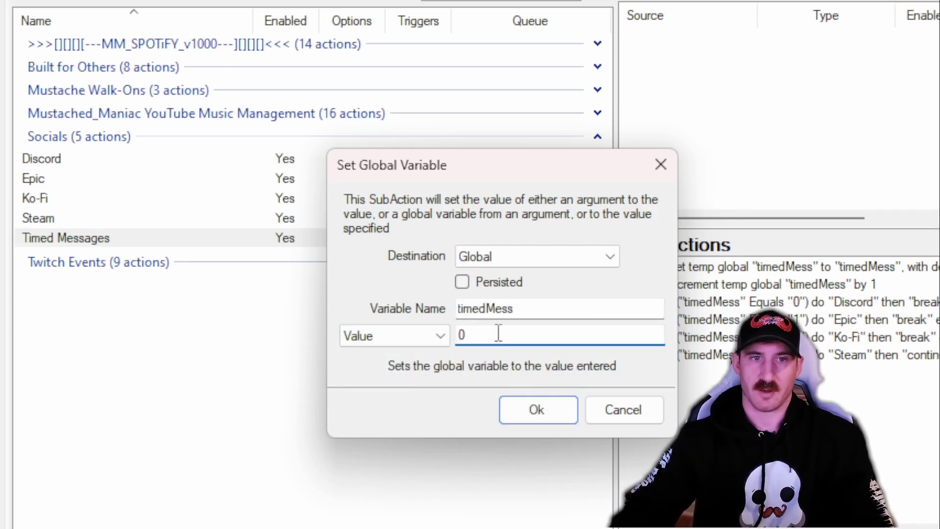
pyautogui.click(538, 410)
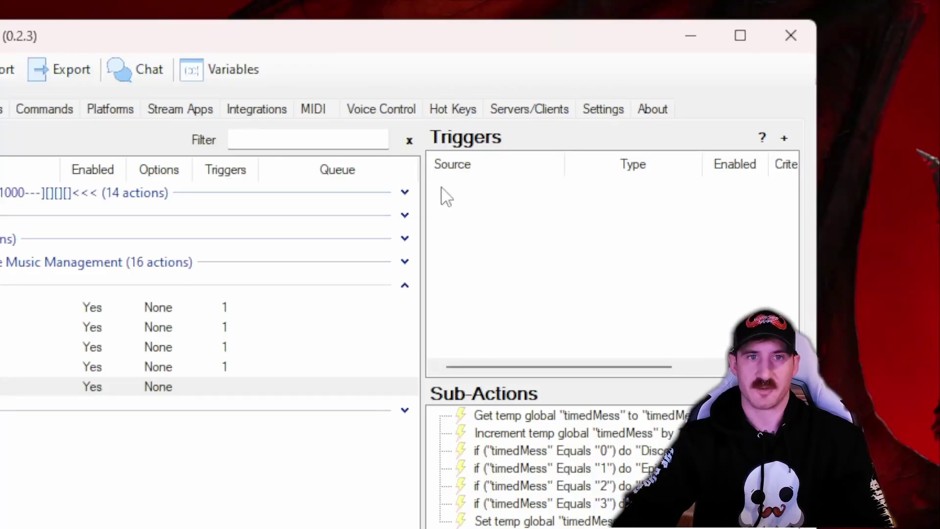
# Step: Add a Timed Actions trigger to Timed Messages and create a new timer for it named Timed Messages
pyautogui.rightClick(240, 64)
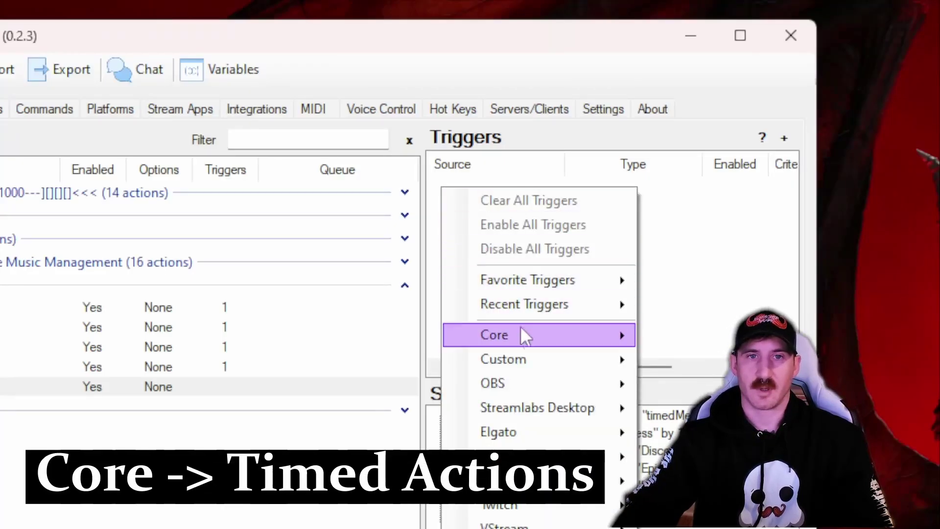
pyautogui.moveTo(529, 334)
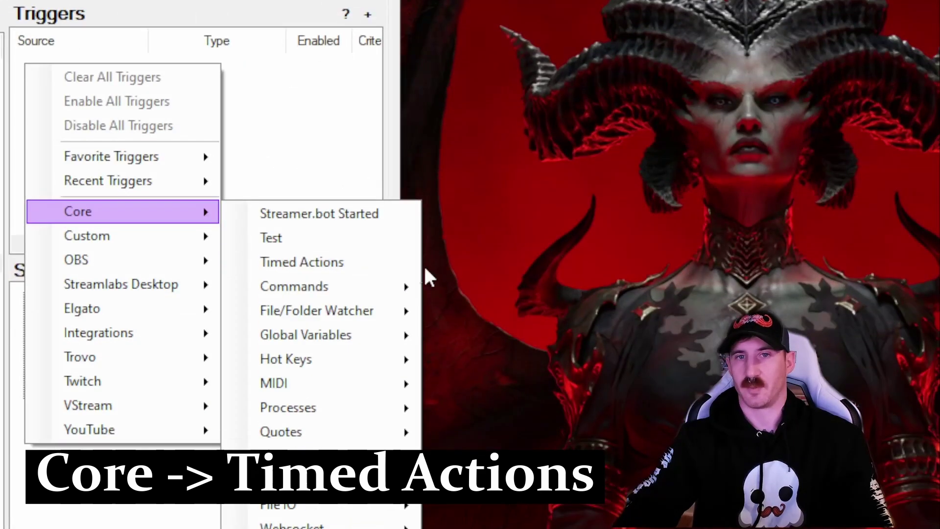
pyautogui.click(365, 264)
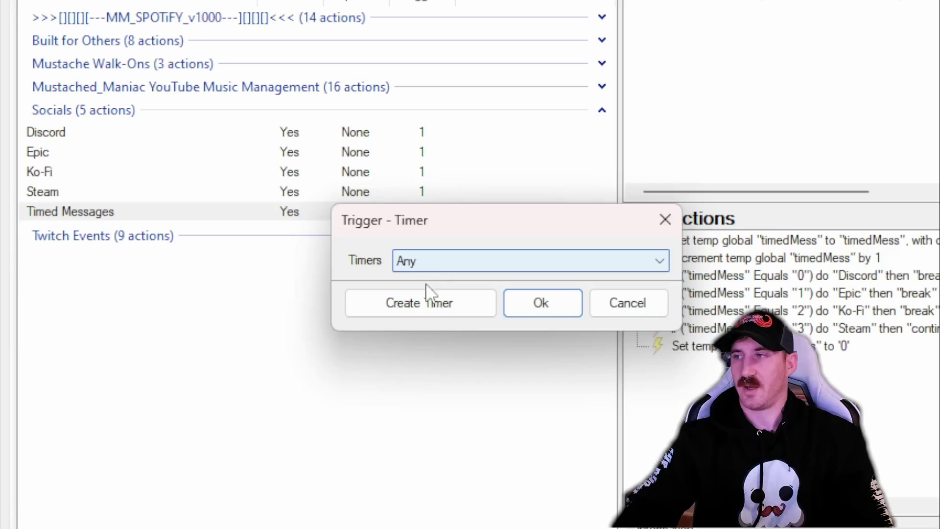
pyautogui.click(385, 371)
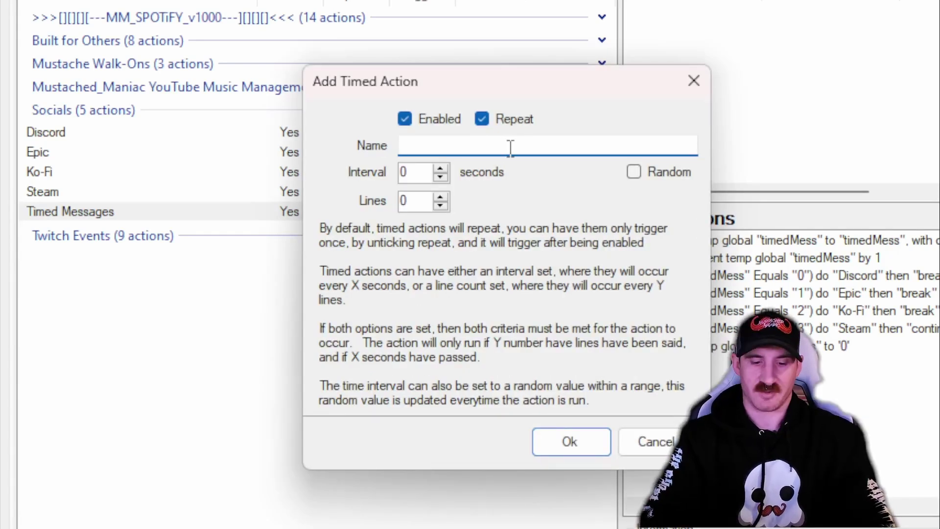
pyautogui.write('Timed MEs')
pyautogui.press('BackSpace')
pyautogui.press('BackSpace')
pyautogui.write('essafge')
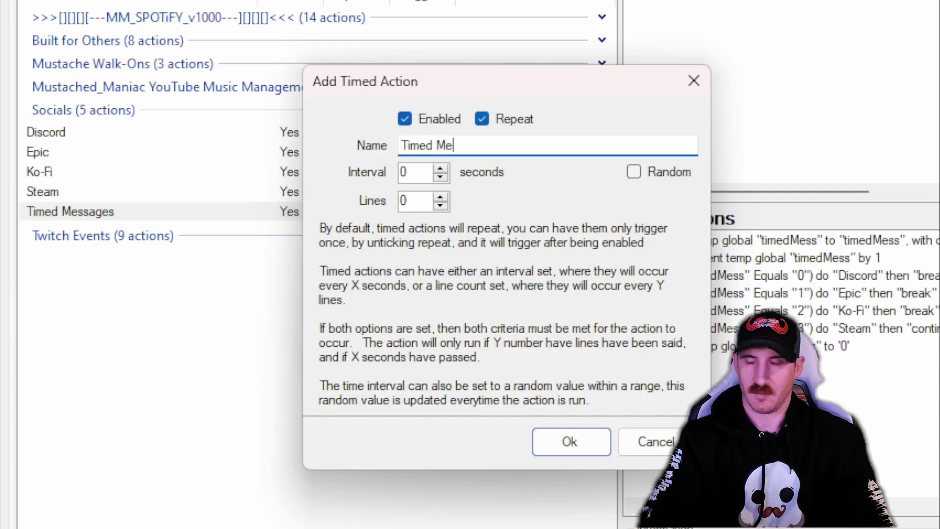
pyautogui.press('BackSpace')
pyautogui.press('BackSpace')
pyautogui.press('BackSpace')
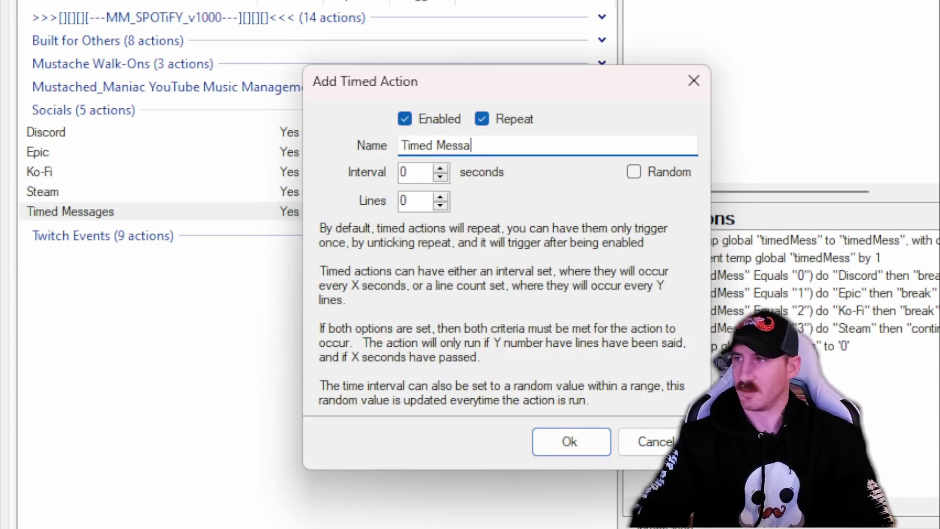
pyautogui.write('ges')
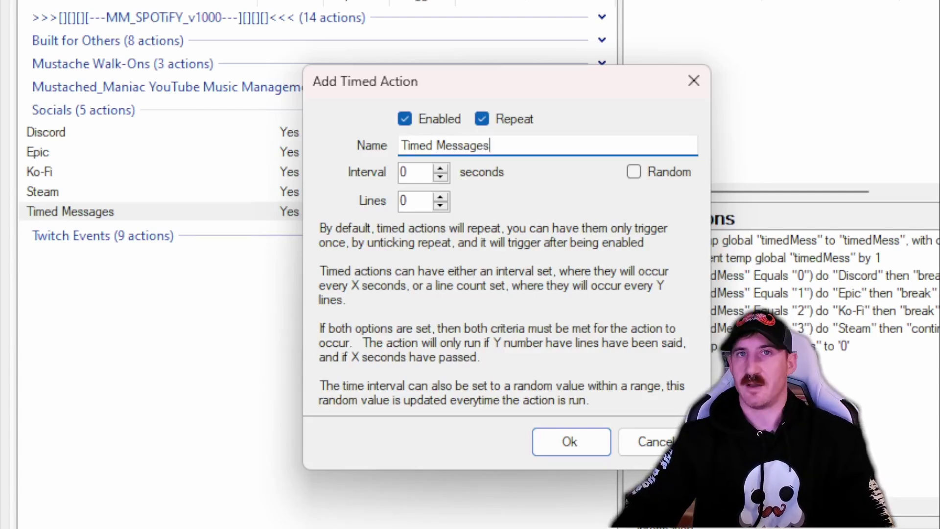
# Step: Set the timer's interval to 3 seconds, save it and assign it to the trigger
pyautogui.press('Tab')
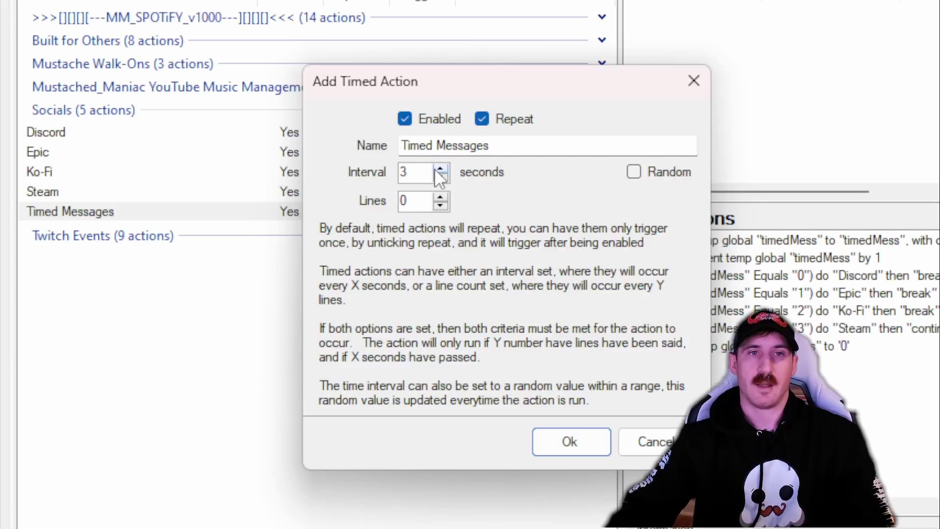
pyautogui.click(577, 444)
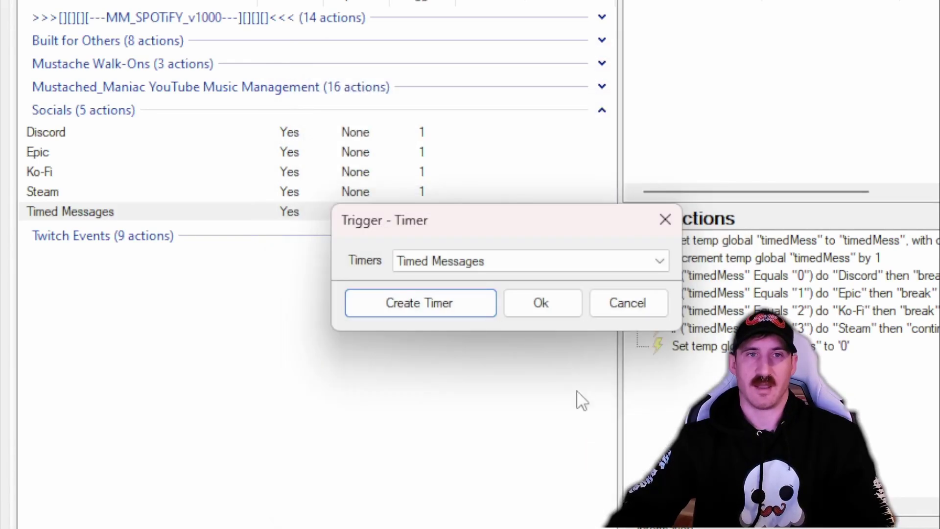
pyautogui.click(546, 306)
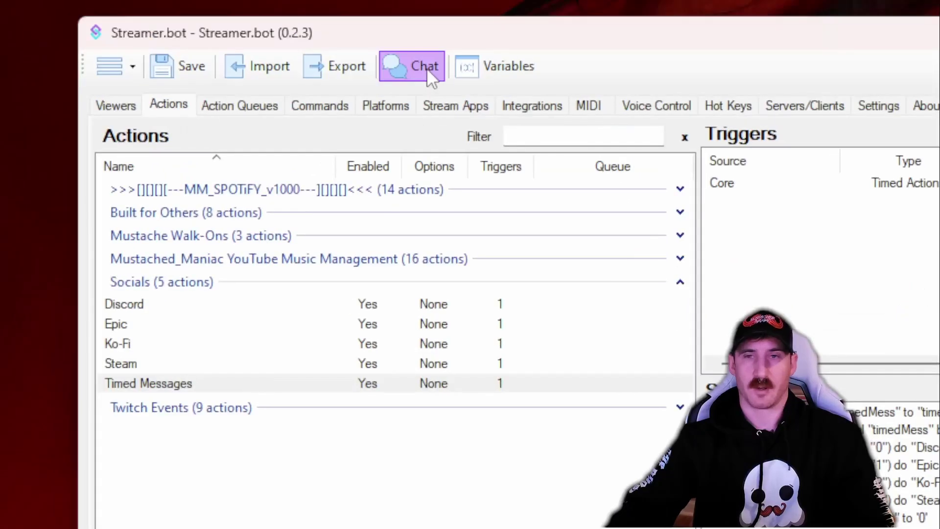
# Step: Open the chat window and place it beside the main window to check the rotating messages
pyautogui.click(427, 67)
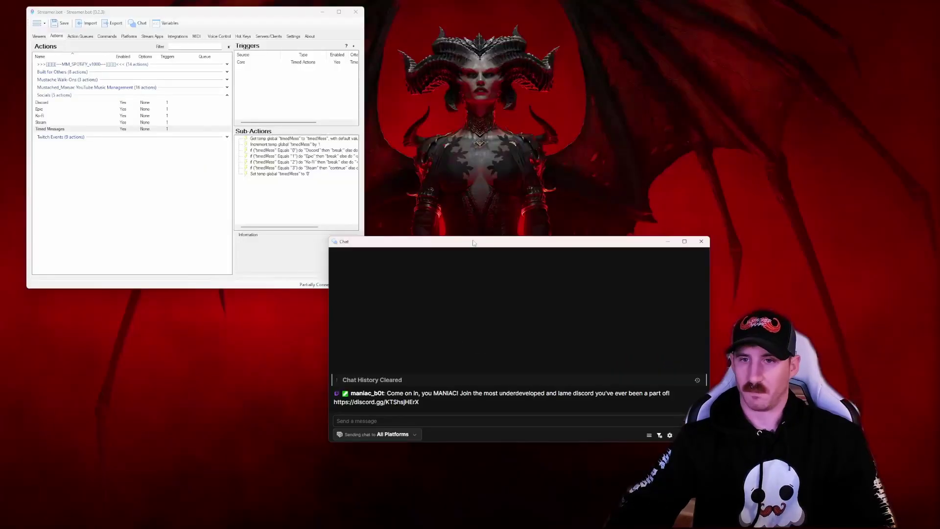
pyautogui.moveTo(474, 243); pyautogui.dragTo(428, 96)
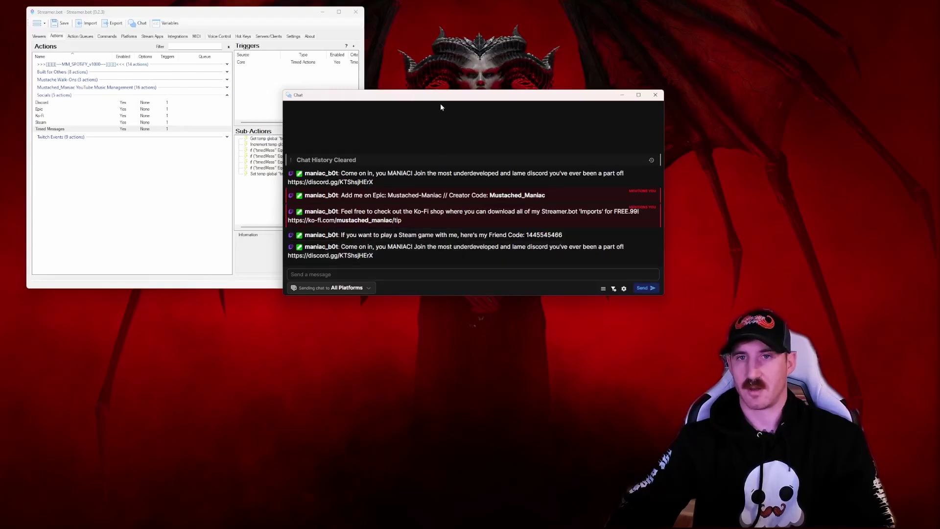
pyautogui.moveTo(390, 95); pyautogui.dragTo(466, 89)
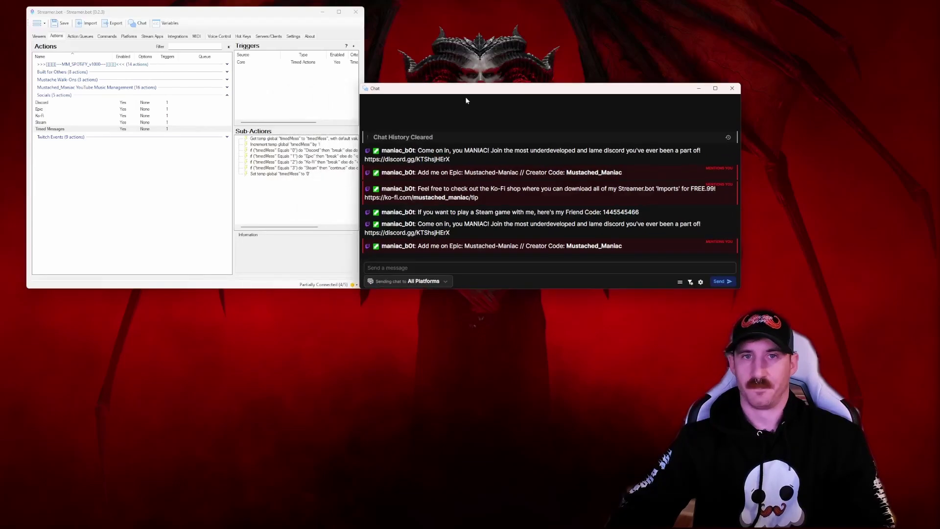
# Step: Disable the Timed Actions trigger on the Timed Messages action
pyautogui.rightClick(250, 64)
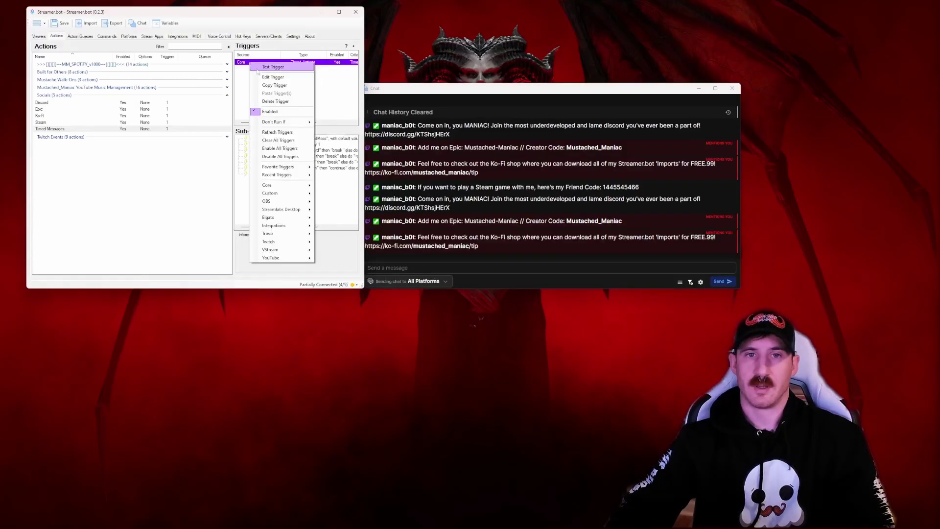
pyautogui.click(281, 114)
pyautogui.click(309, 95)
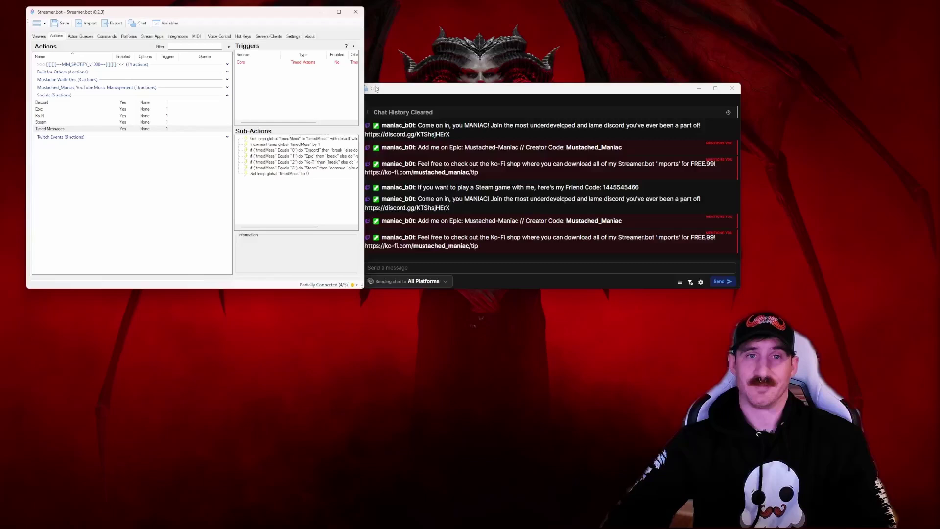
# Step: Add a new action named Timed Messages2 in the Socials group
pyautogui.rightClick(51, 159)
pyautogui.click(72, 164)
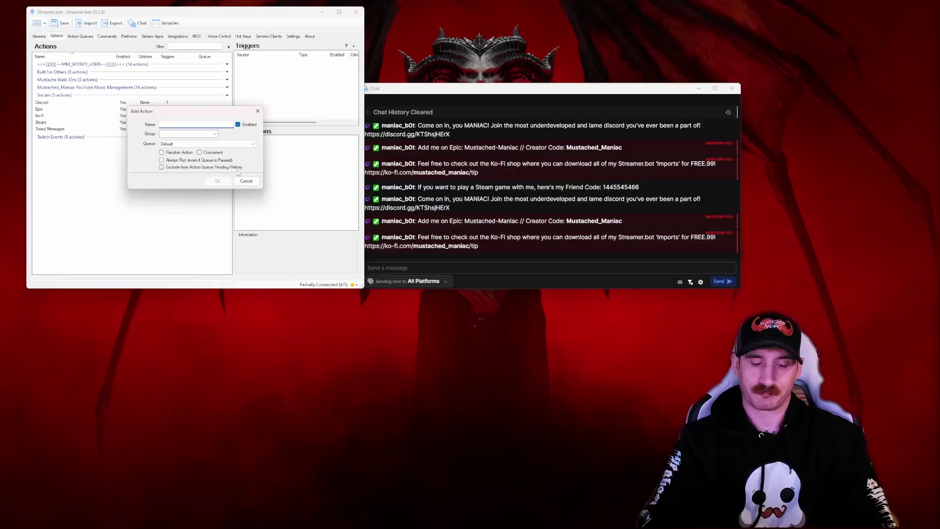
pyautogui.write('Timed')
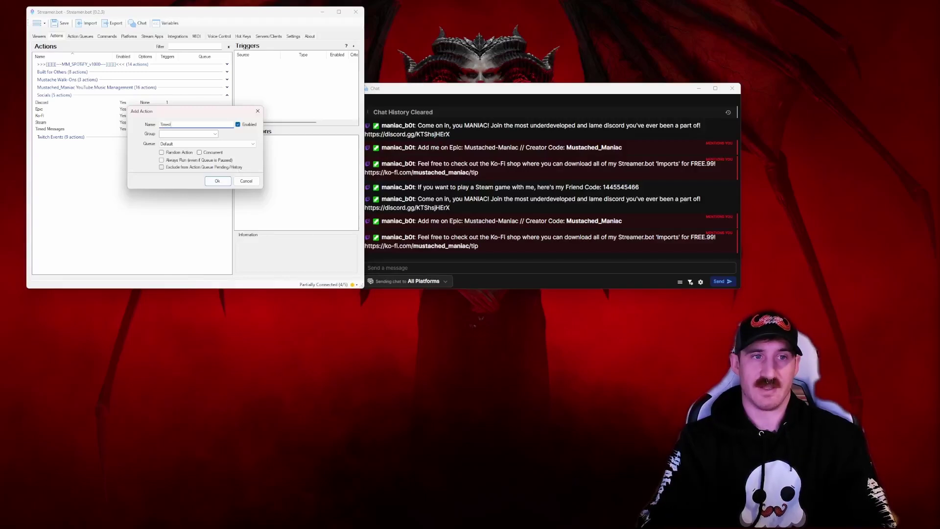
pyautogui.write(' Messages2')
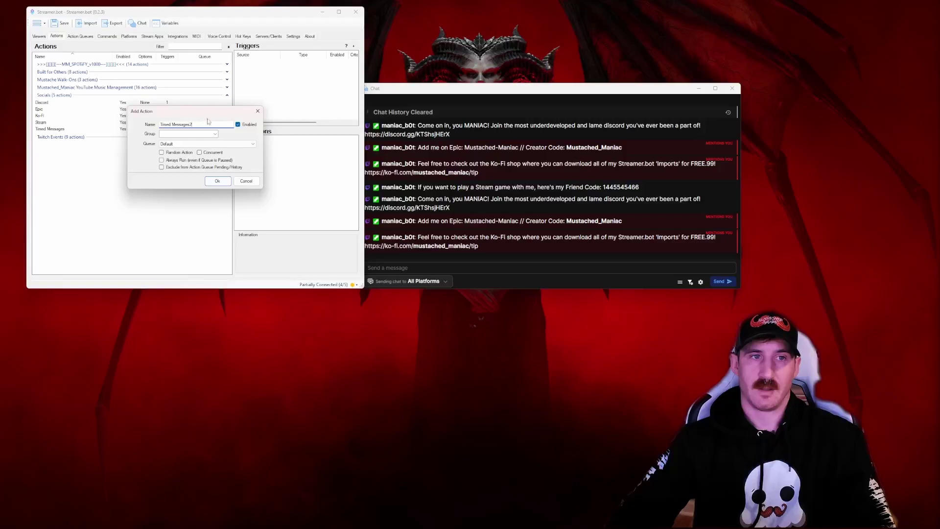
pyautogui.click(215, 136)
pyautogui.click(192, 160)
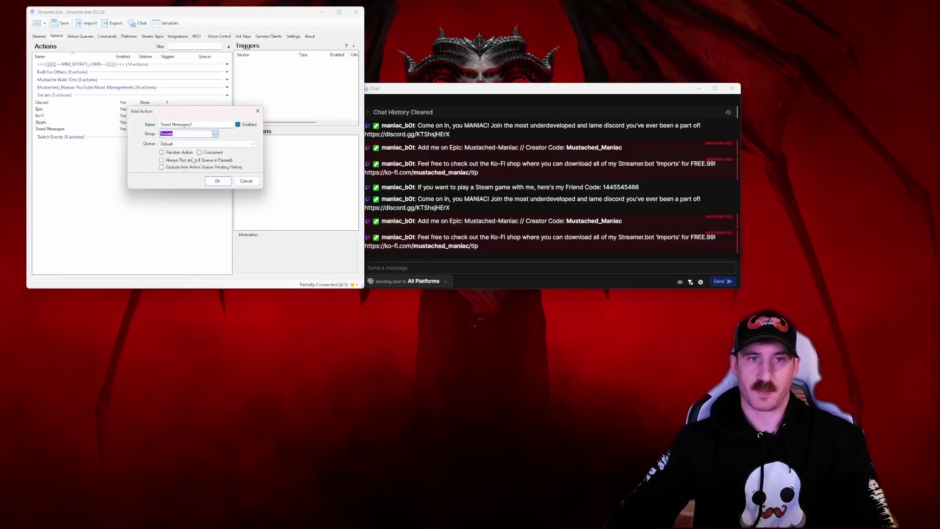
pyautogui.click(225, 184)
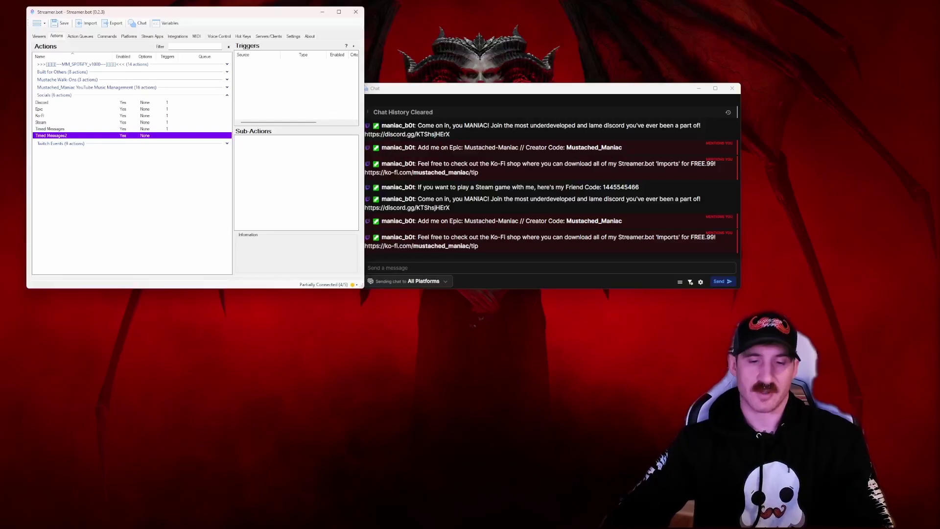
# Step: Switch to File Explorer and open _Timed Messages.txt from the Streamer.bot folder on the OBS Portable (D:) drive
pyautogui.click(414, 520)
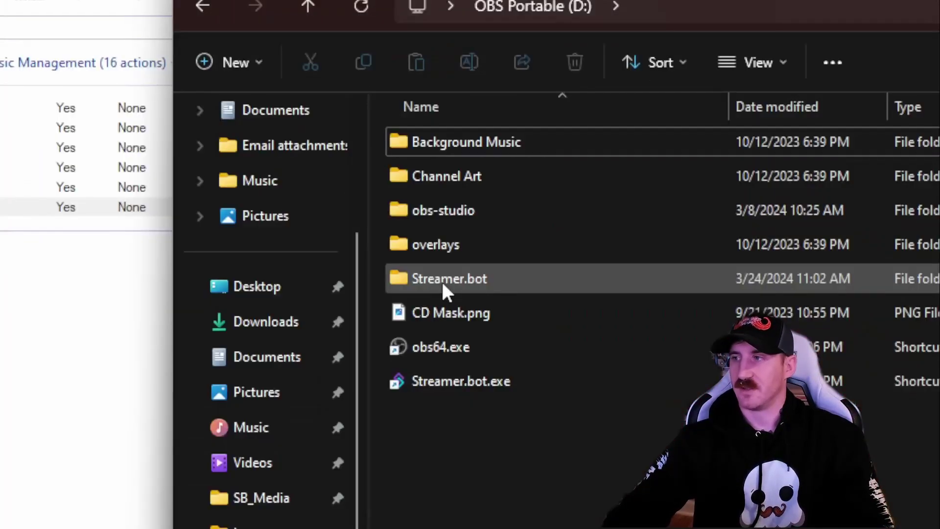
pyautogui.doubleClick(451, 275)
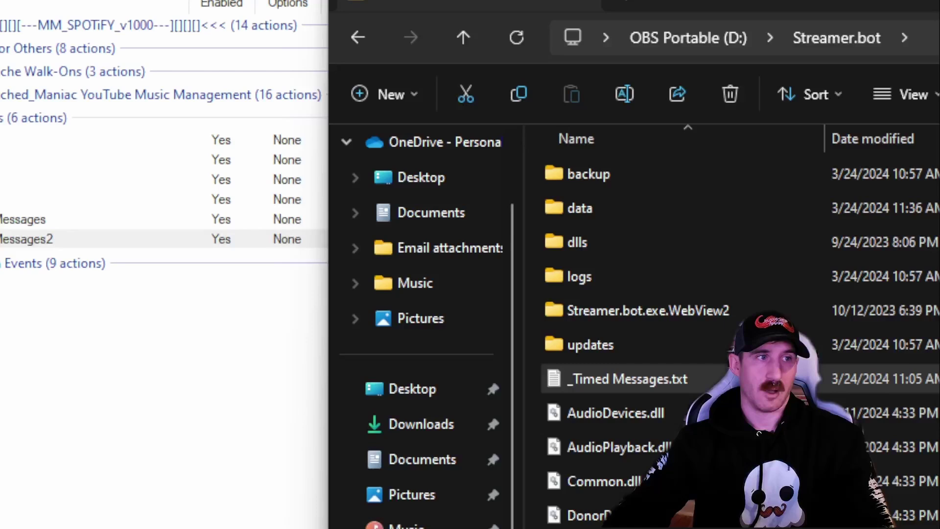
pyautogui.doubleClick(627, 378)
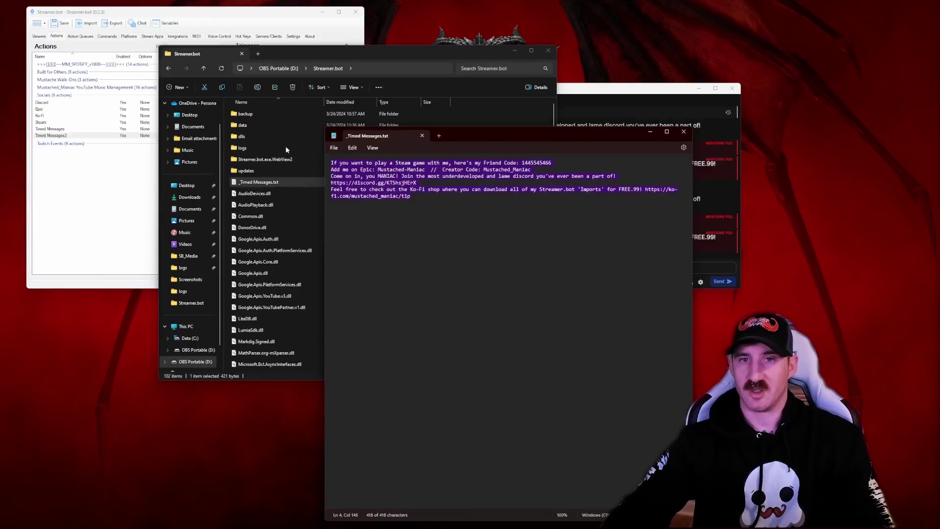
# Step: Replace the file's text with the lines Timed Message 1, Timed Message 2 and Timed Message 3, save it, and return to Streamer.bot
pyautogui.write('Time')
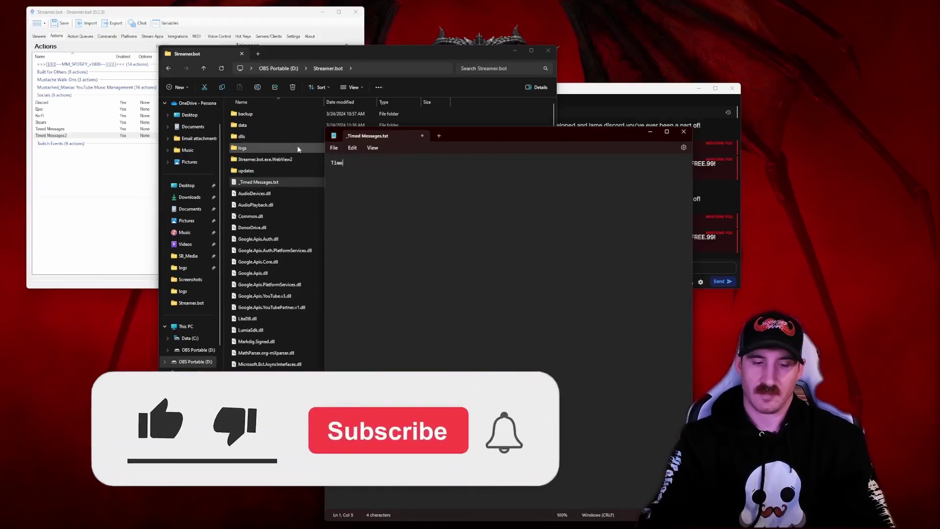
pyautogui.write('d Message 1')
pyautogui.press('Return')
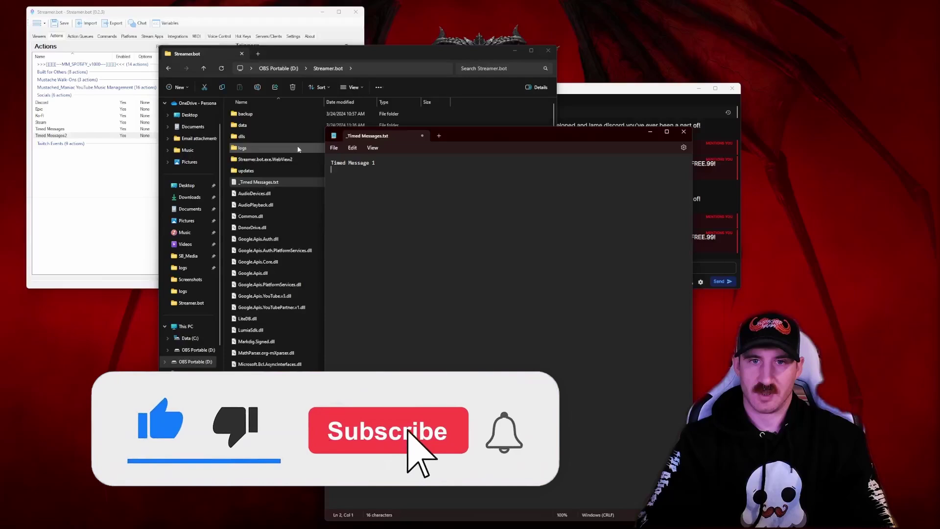
pyautogui.write('Timed Message')
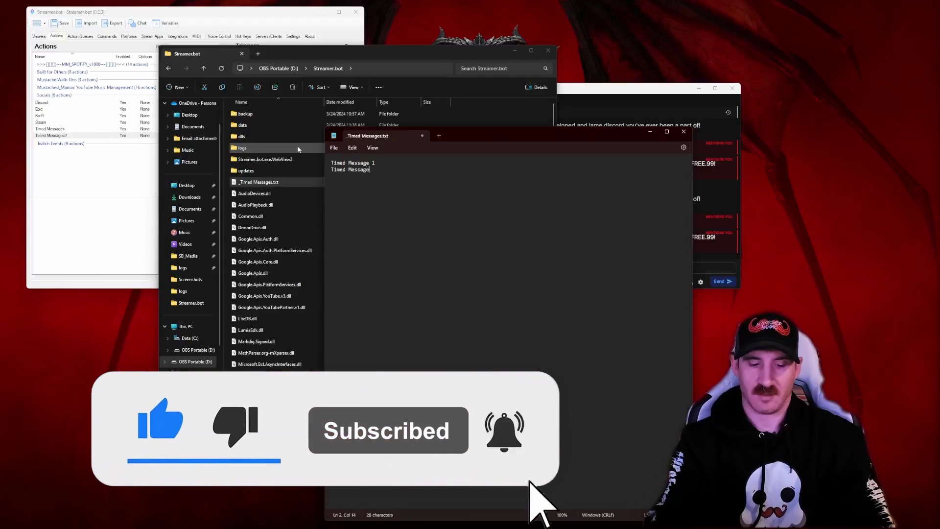
pyautogui.write(' 2')
pyautogui.press('Return')
pyautogui.write('Timed')
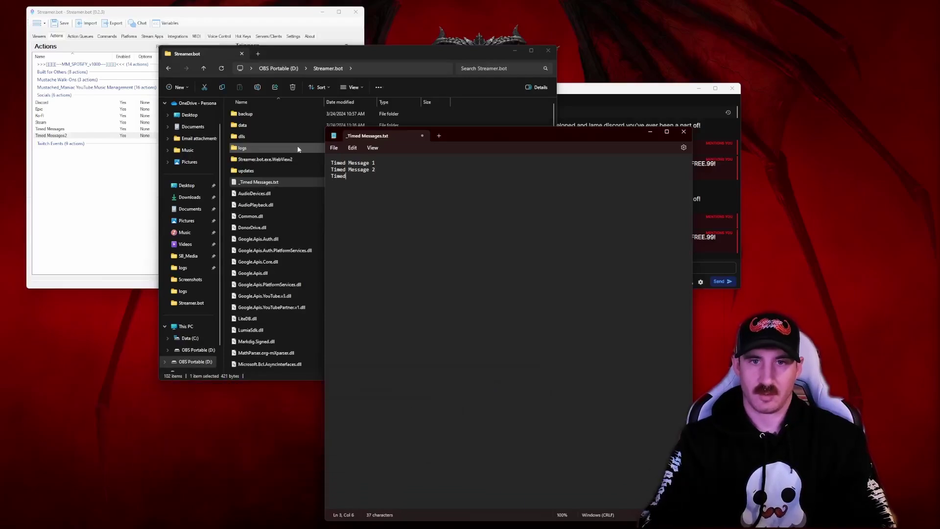
pyautogui.write(' Message 2')
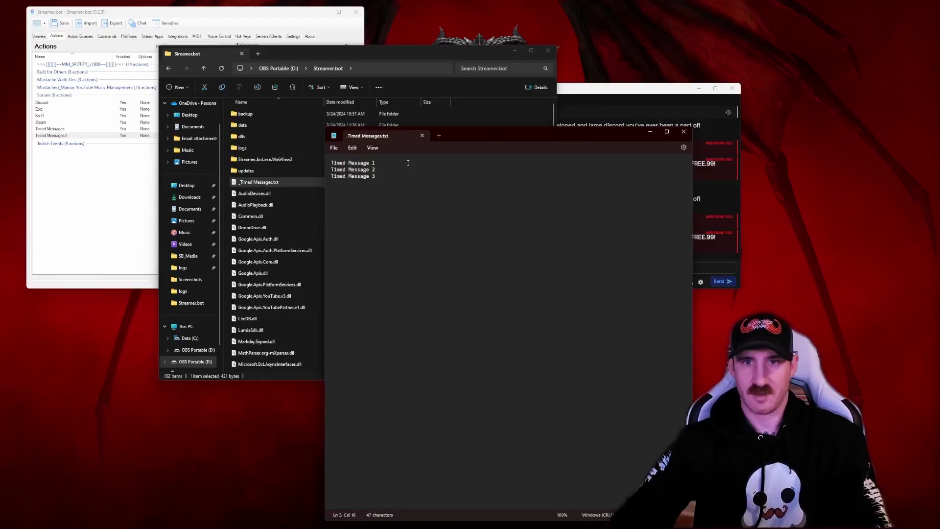
pyautogui.click(684, 131)
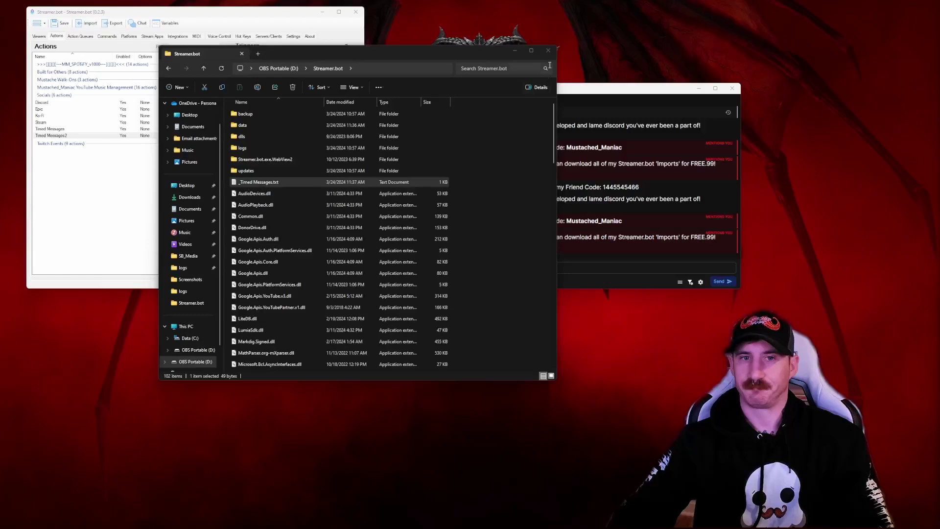
pyautogui.click(514, 51)
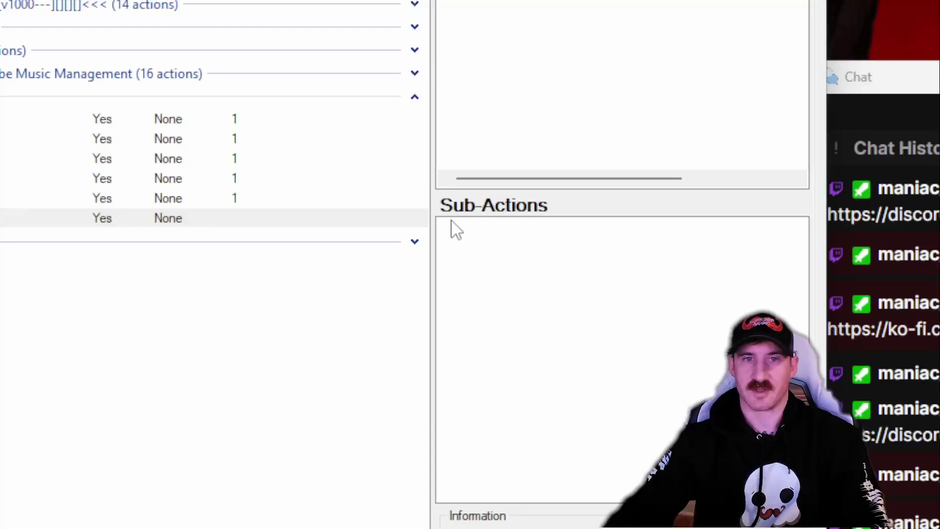
# Step: Add a Read Random Line From File sub-action to Timed Messages2 that reads D:\Streamer.bot\_Timed Messages.txt
pyautogui.rightClick(240, 137)
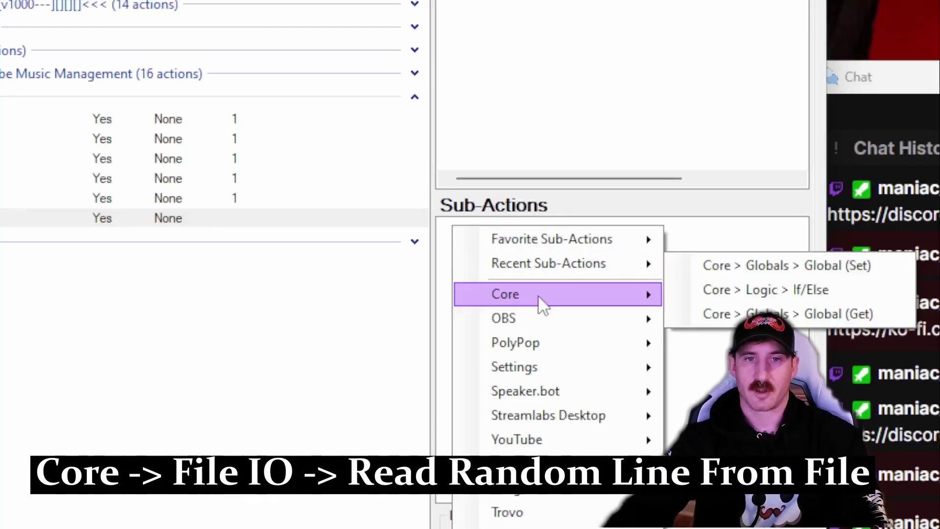
pyautogui.moveTo(537, 295)
pyautogui.moveTo(686, 441)
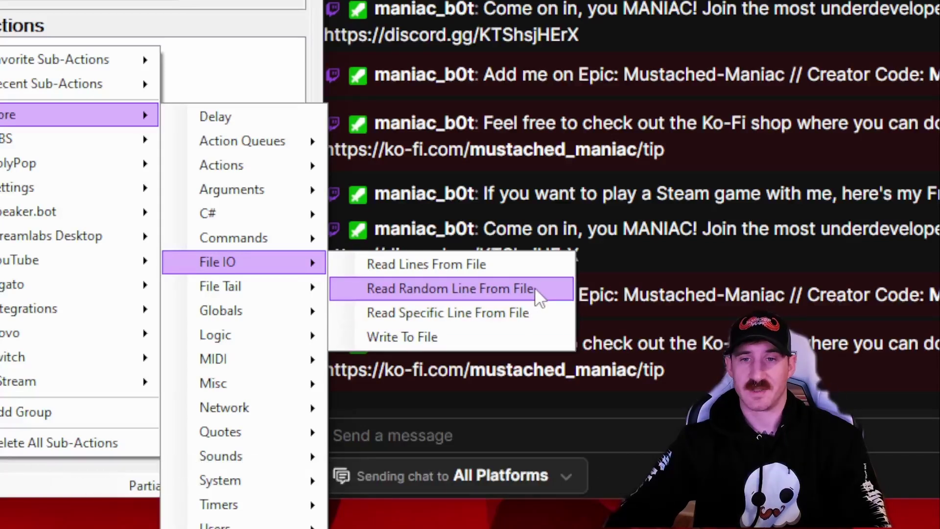
pyautogui.click(535, 287)
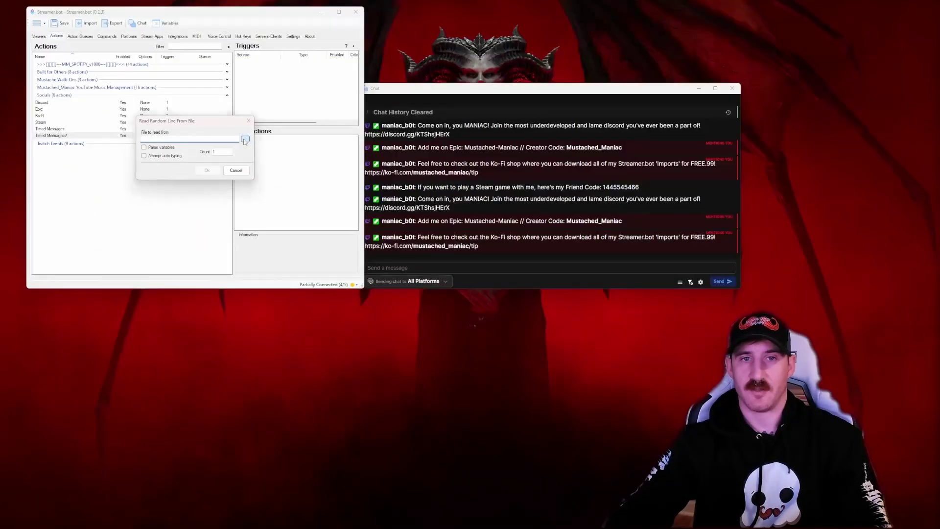
pyautogui.click(461, 256)
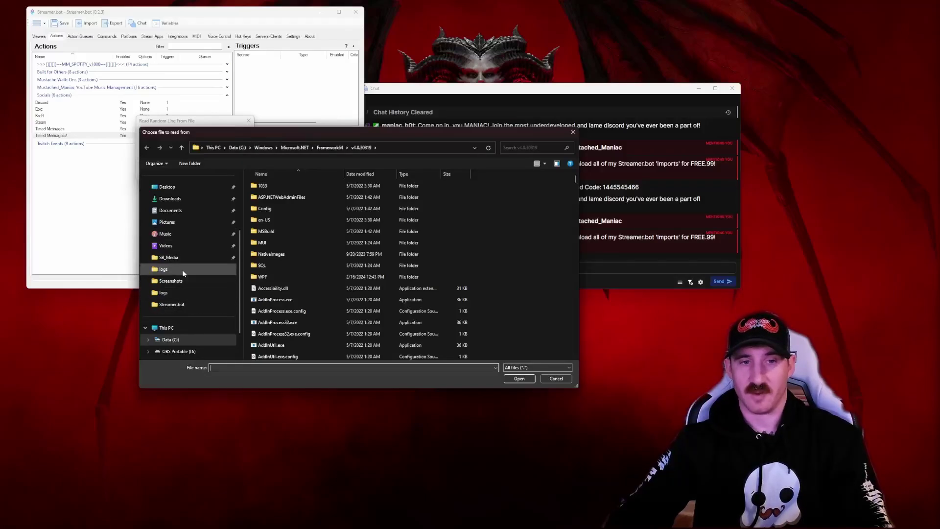
pyautogui.scroll(-1, 182, 271)
pyautogui.click(180, 316)
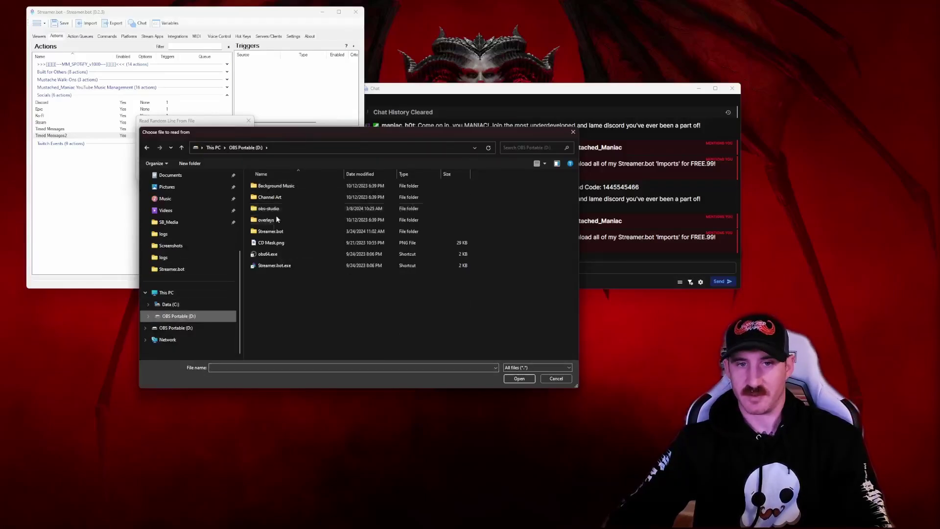
pyautogui.doubleClick(269, 231)
pyautogui.click(286, 255)
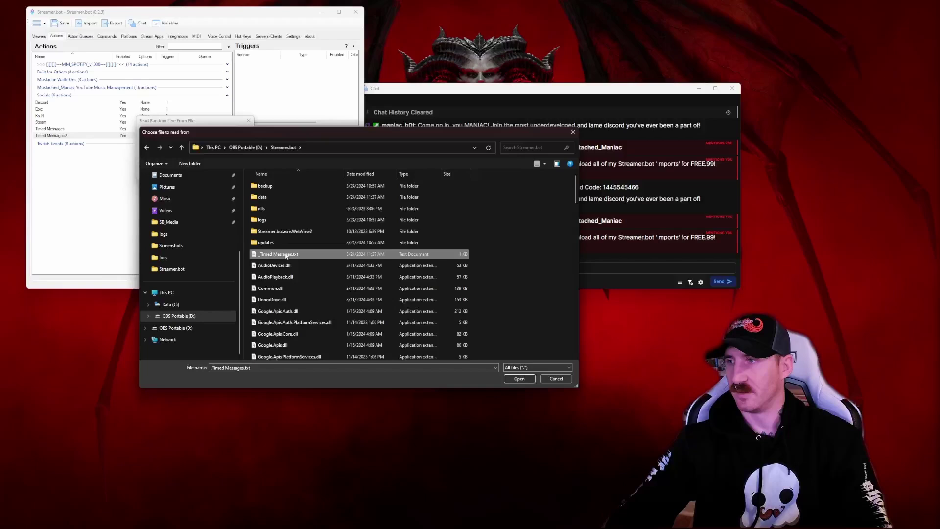
pyautogui.click(519, 379)
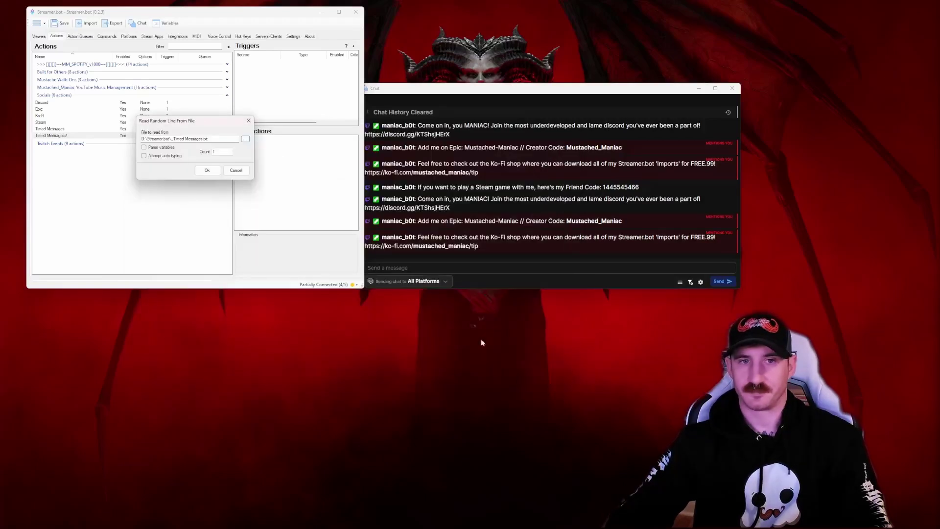
pyautogui.click(208, 171)
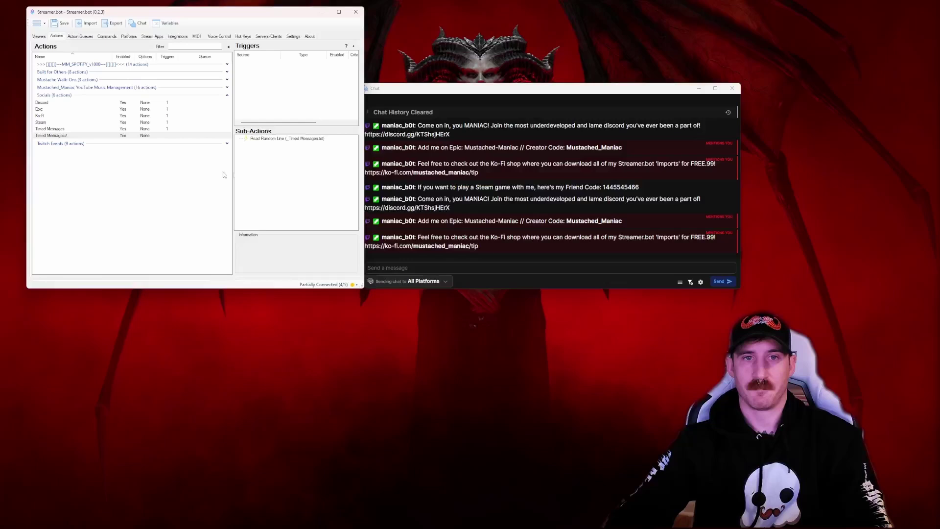
# Step: Add a Twitch Send Message to Channel sub-action that posts %randomLine% from the Bot account
pyautogui.rightClick(255, 149)
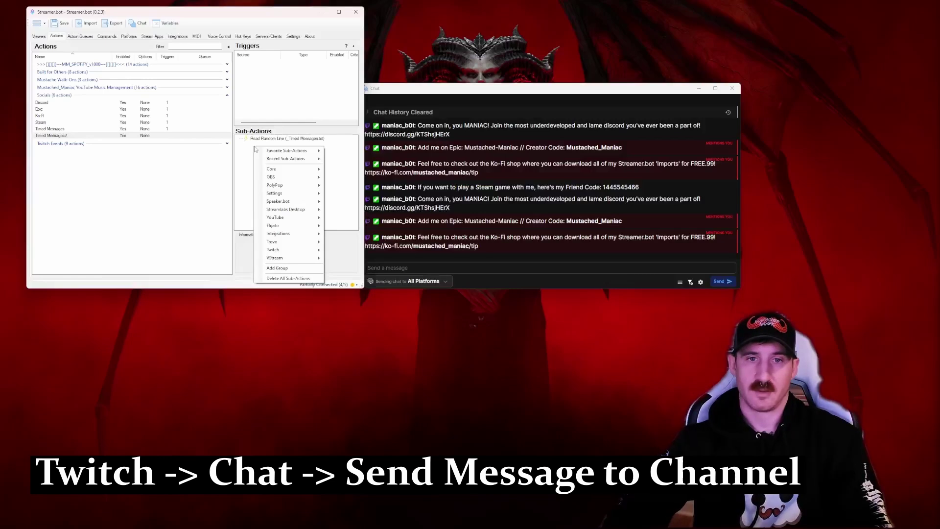
pyautogui.moveTo(302, 250)
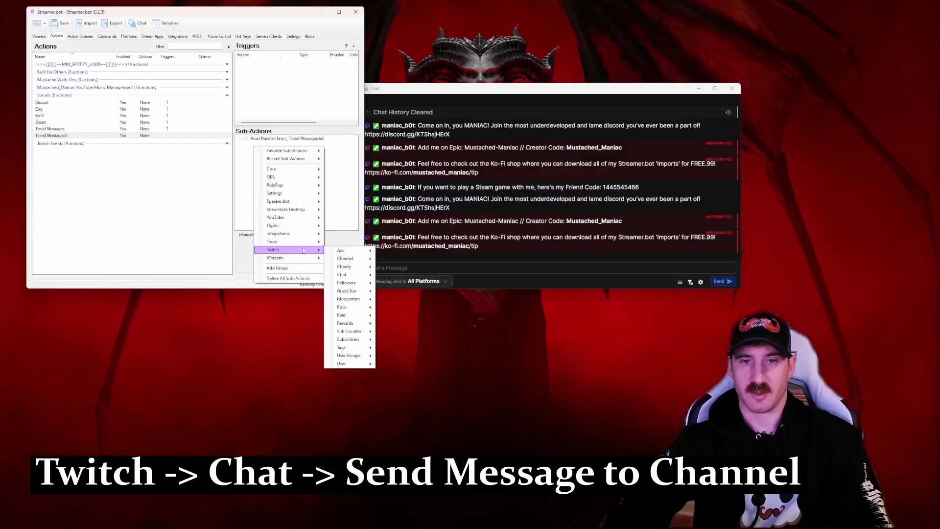
pyautogui.moveTo(352, 275)
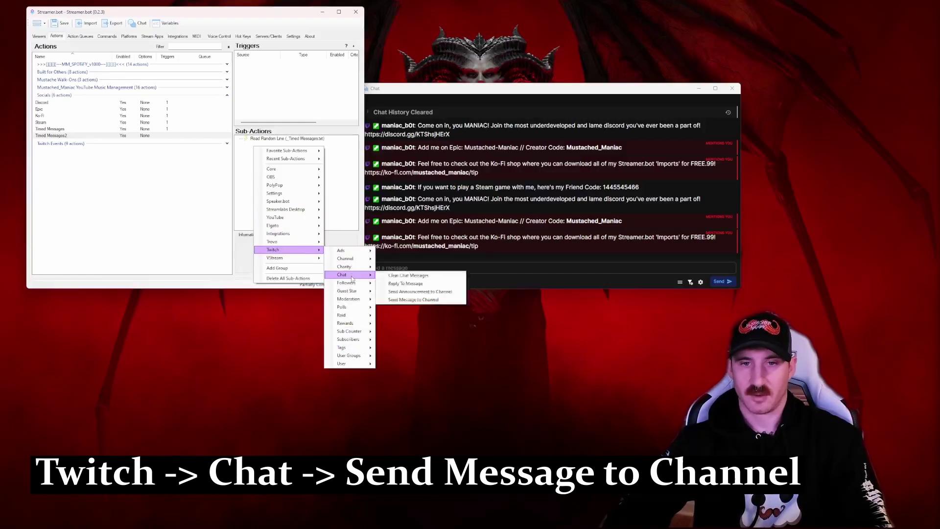
pyautogui.click(429, 300)
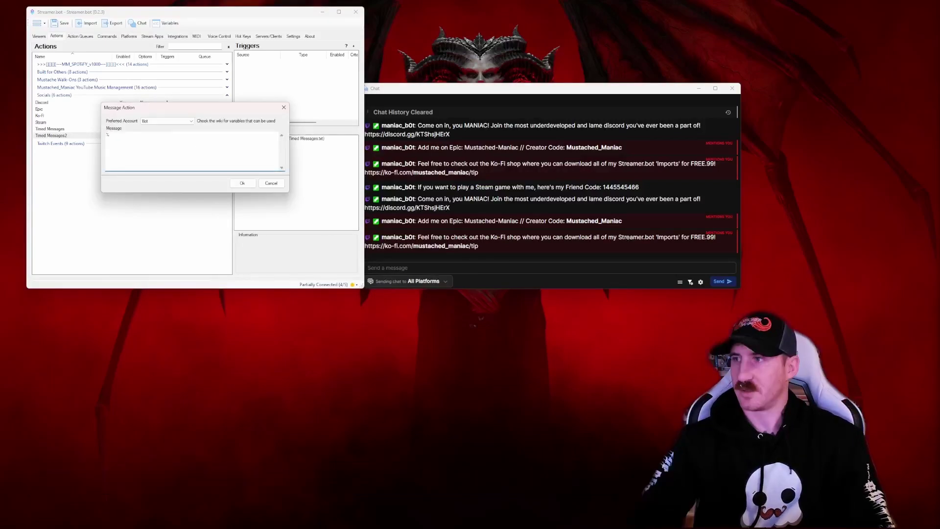
pyautogui.write('%randomLine%')
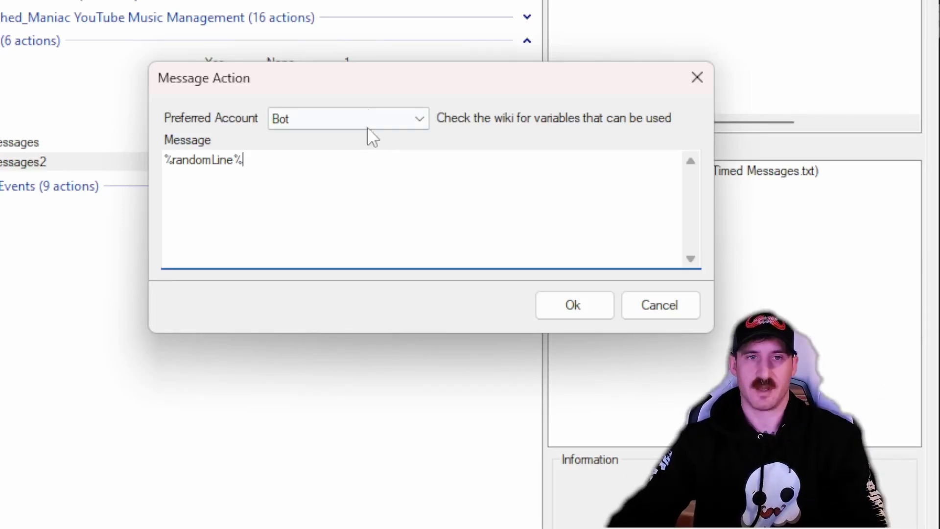
pyautogui.click(559, 314)
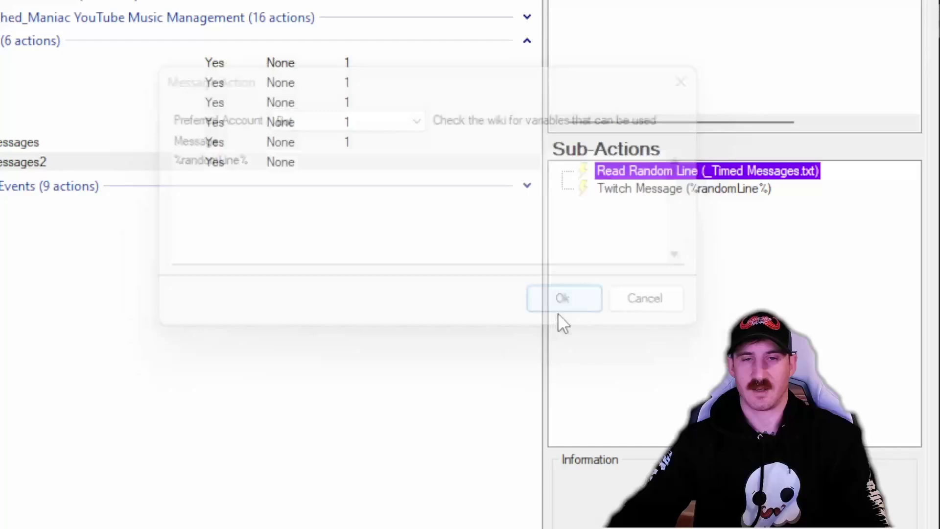
# Step: Add a YouTube Send Message to Channel sub-action that posts %randomLine% from the Bot account
pyautogui.rightClick(625, 226)
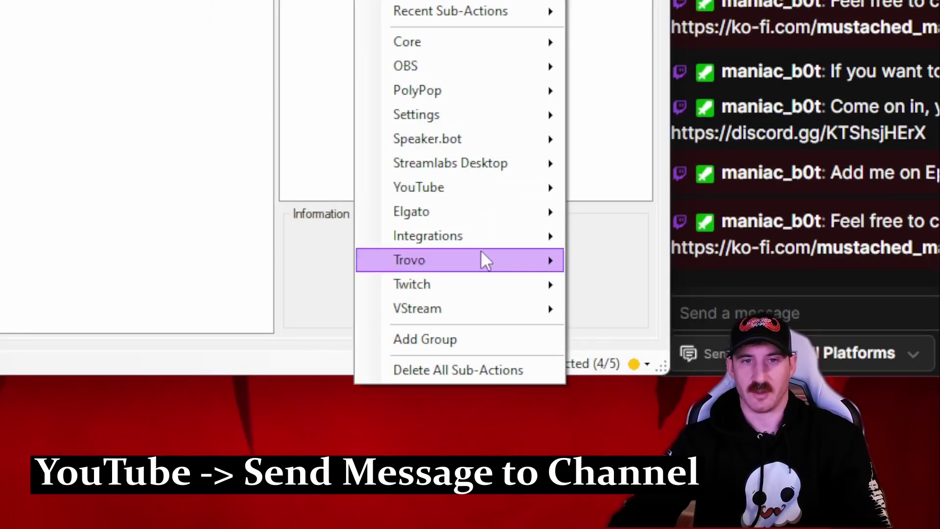
pyautogui.moveTo(498, 195)
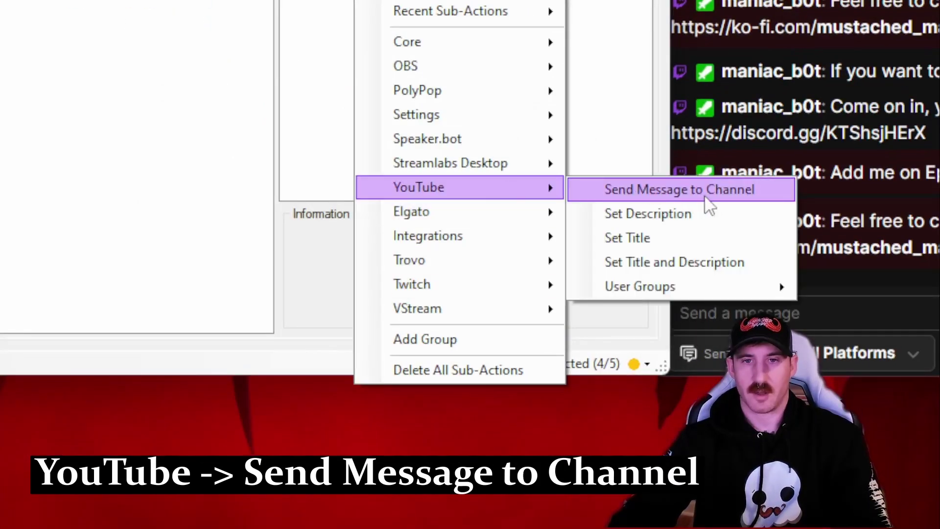
pyautogui.click(725, 194)
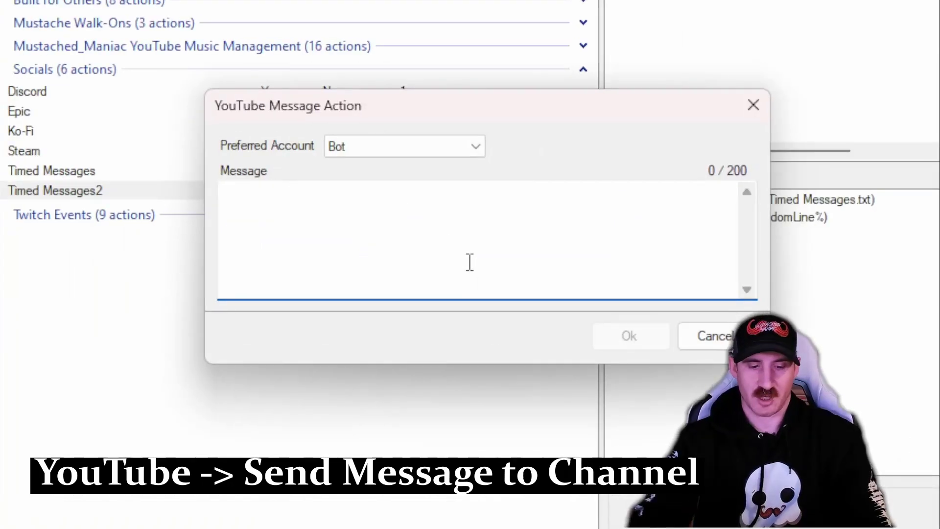
pyautogui.write('%randomLine%')
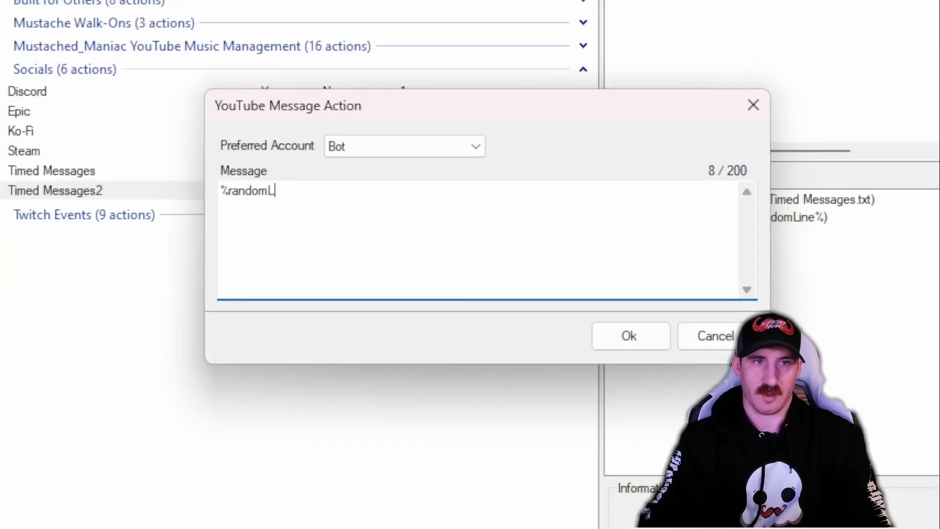
pyautogui.click(649, 332)
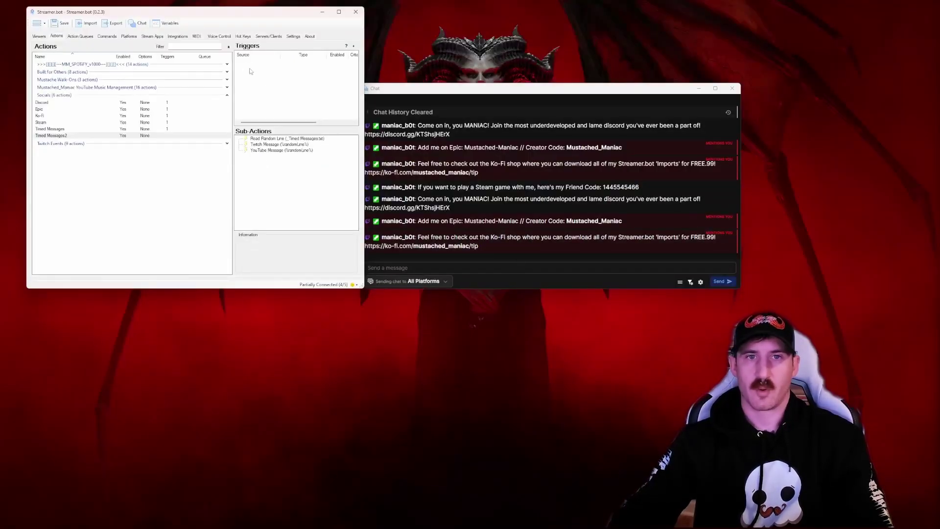
# Step: Clear the chat history and add a Core Timed Actions trigger to Timed Messages2 using the Timed Messages timer
pyautogui.click(680, 282)
pyautogui.click(516, 155)
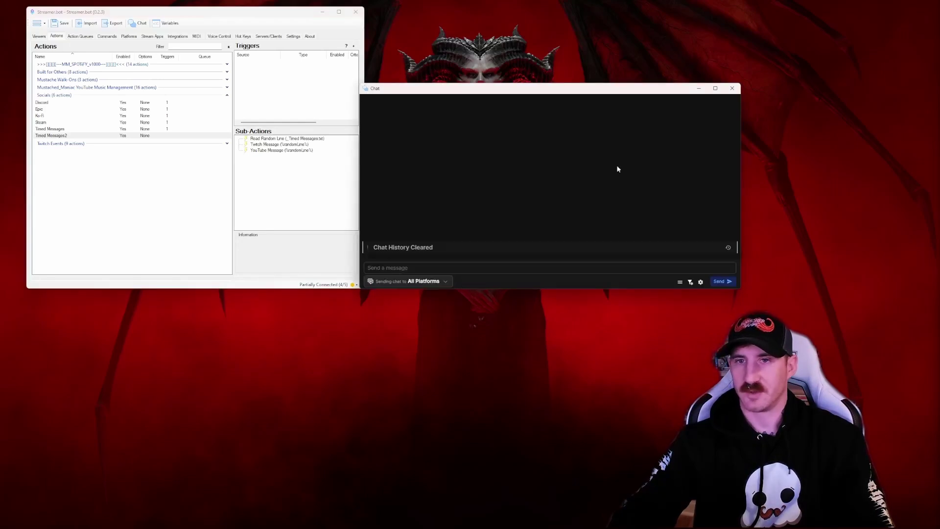
pyautogui.rightClick(252, 70)
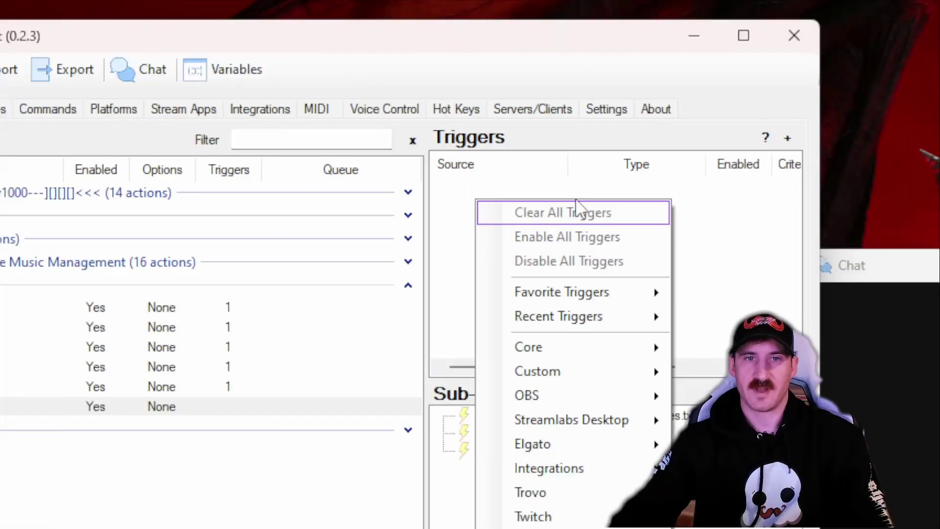
pyautogui.moveTo(625, 345)
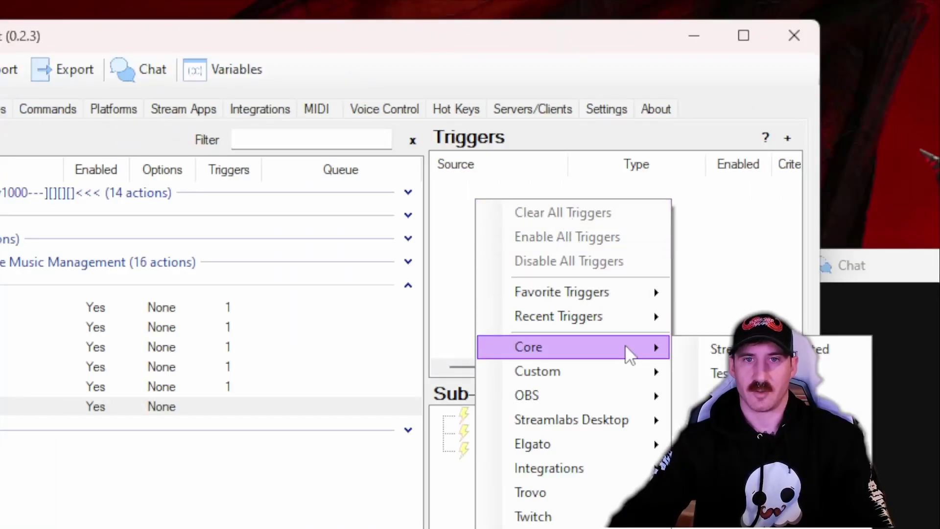
pyautogui.click(734, 395)
pyautogui.click(419, 436)
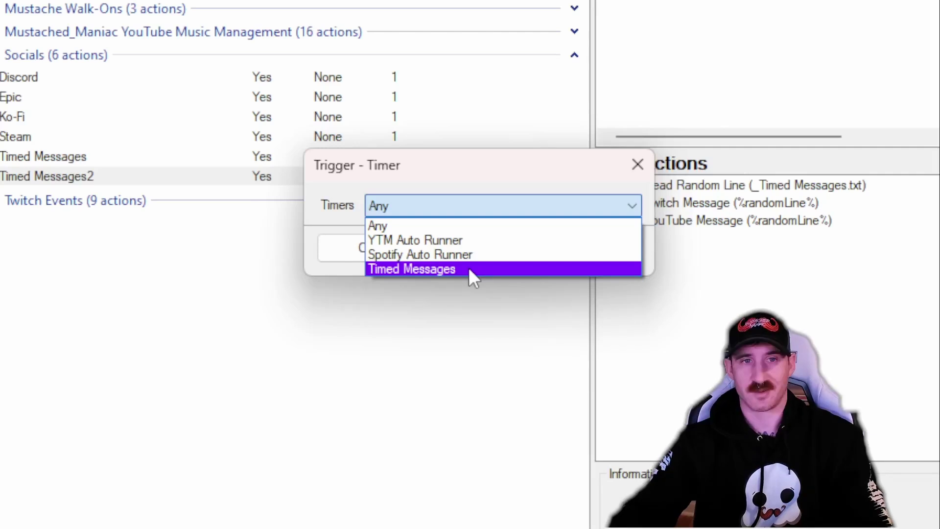
pyautogui.click(469, 268)
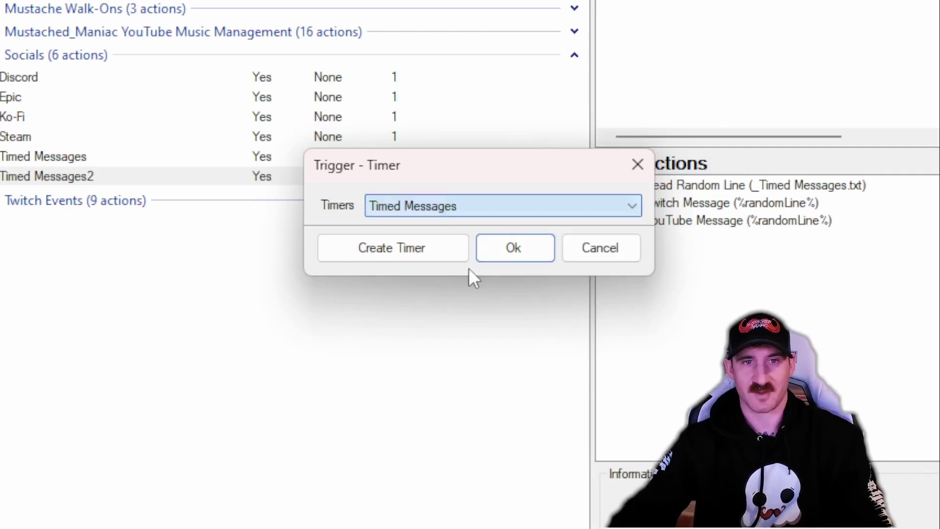
pyautogui.click(511, 249)
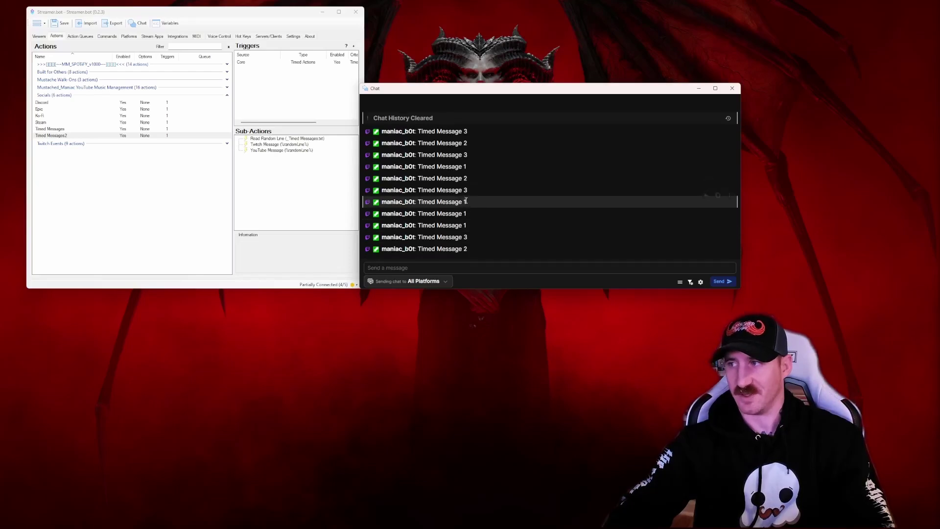
# Step: Disable the Timed Actions trigger on Timed Messages2 and move the Chat window clear of the main window
pyautogui.rightClick(247, 62)
pyautogui.click(278, 112)
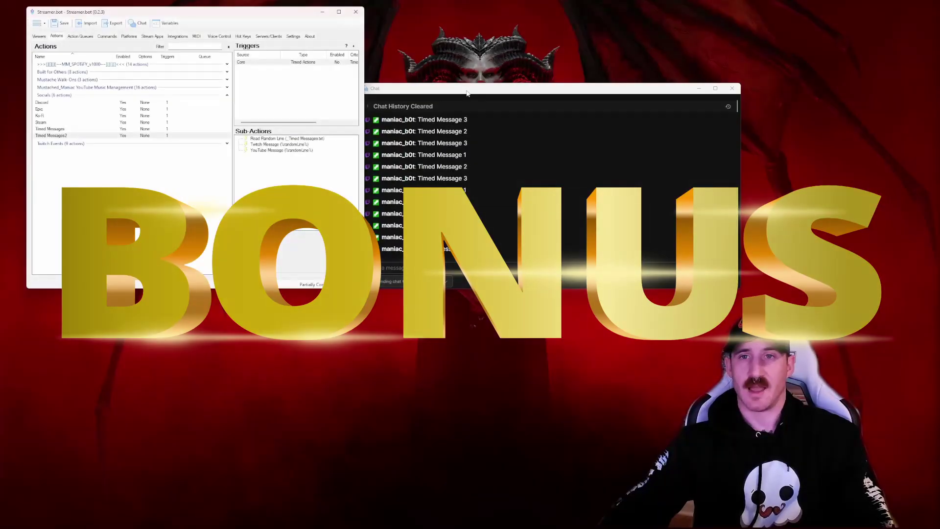
pyautogui.moveTo(467, 93); pyautogui.dragTo(474, 95)
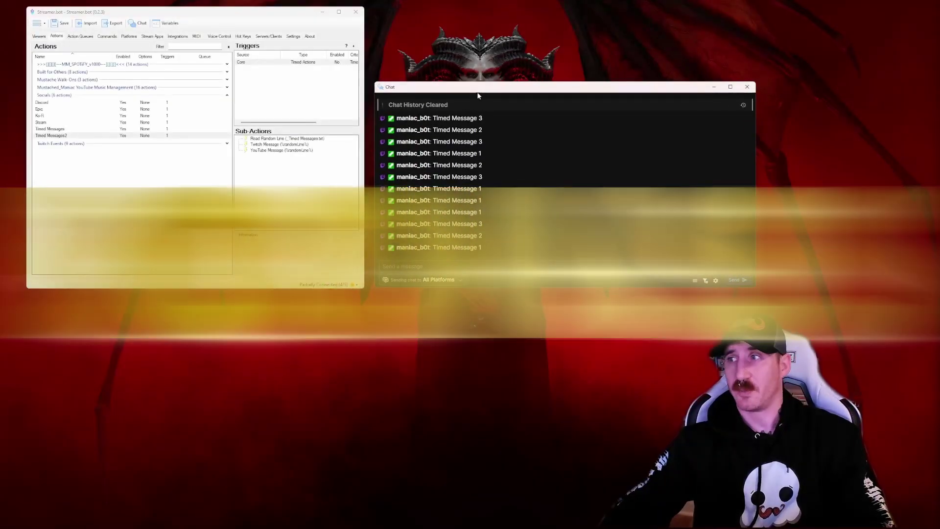
pyautogui.click(24, 147)
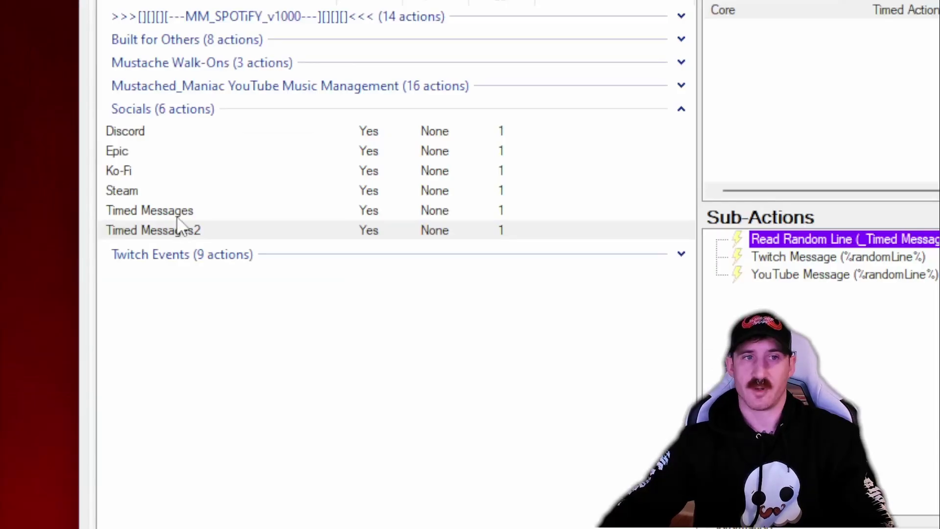
pyautogui.click(179, 216)
pyautogui.click(184, 231)
pyautogui.click(184, 210)
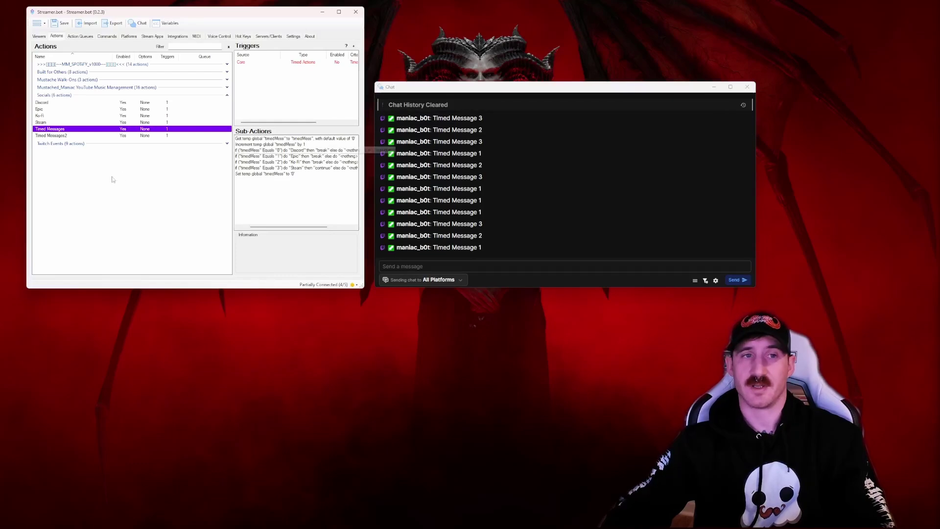
# Step: Create an enabled action named Stream Start with no group and the Default queue
pyautogui.click(100, 183)
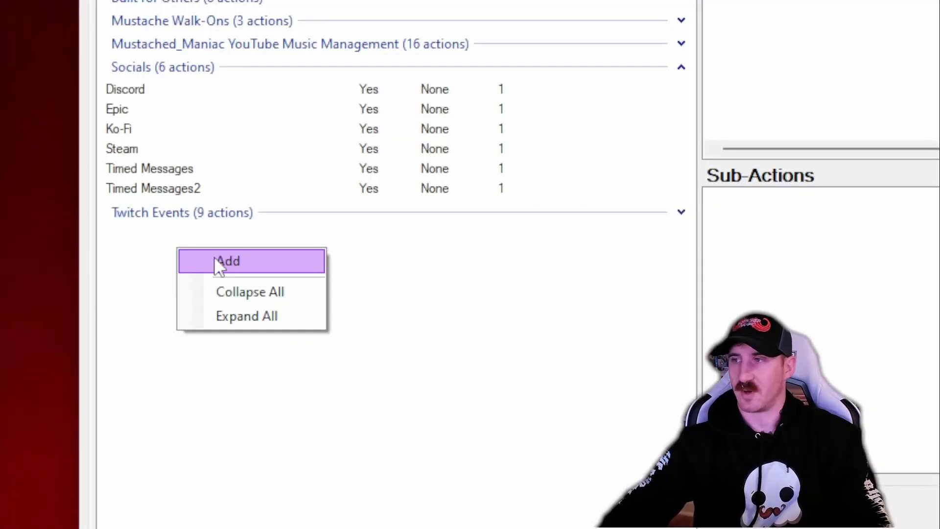
pyautogui.click(73, 160)
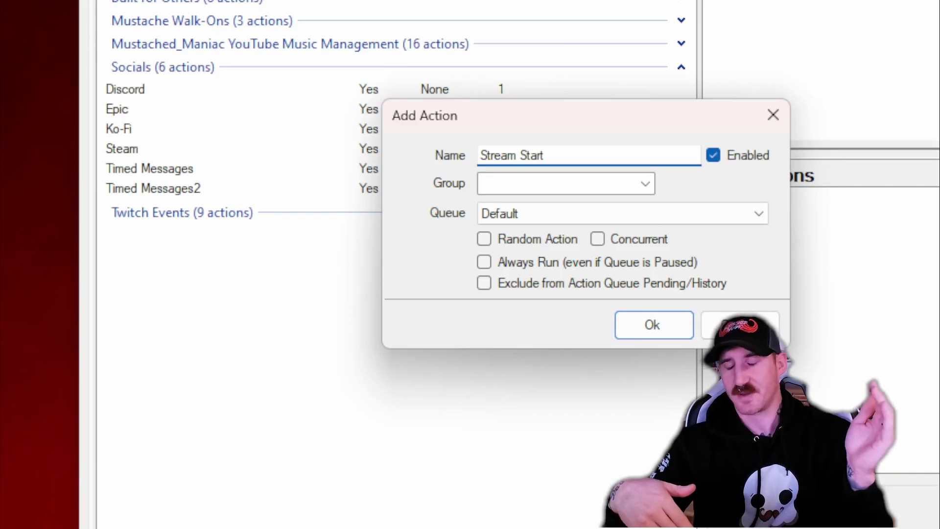
pyautogui.click(645, 184)
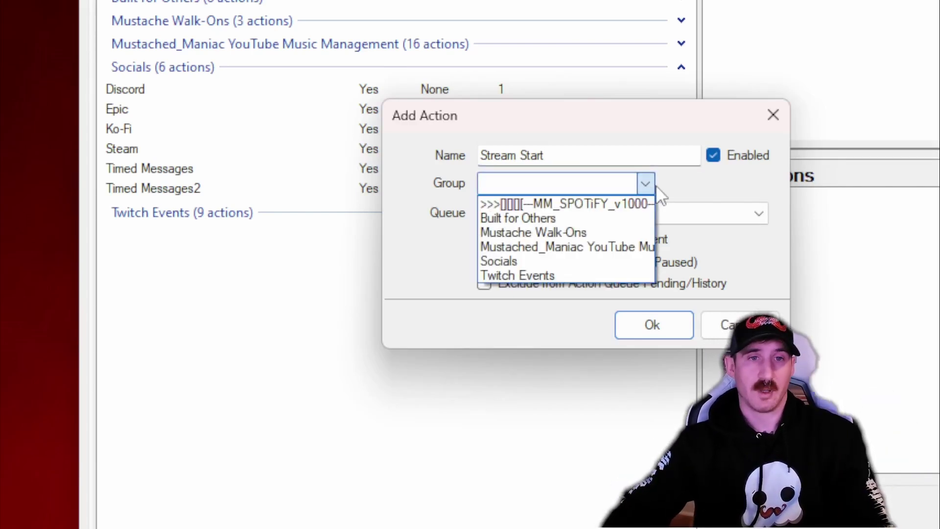
pyautogui.click(659, 181)
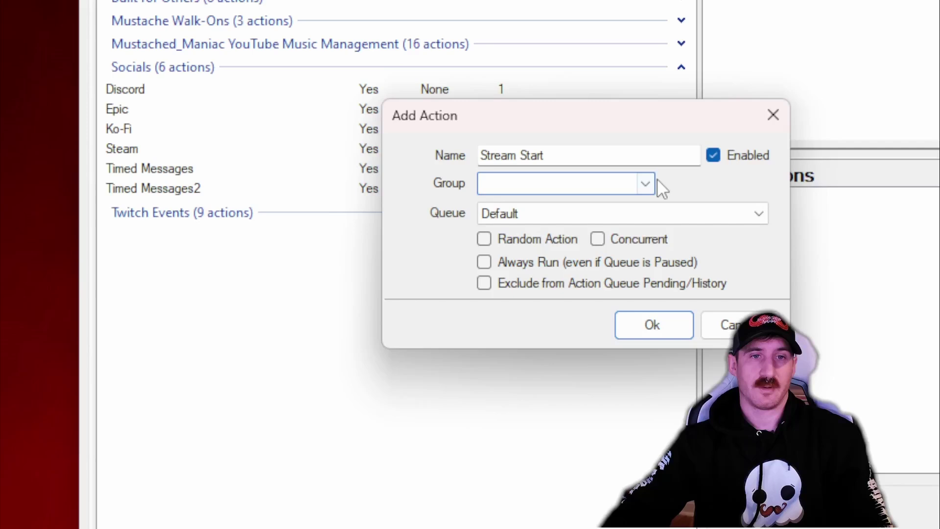
pyautogui.click(665, 328)
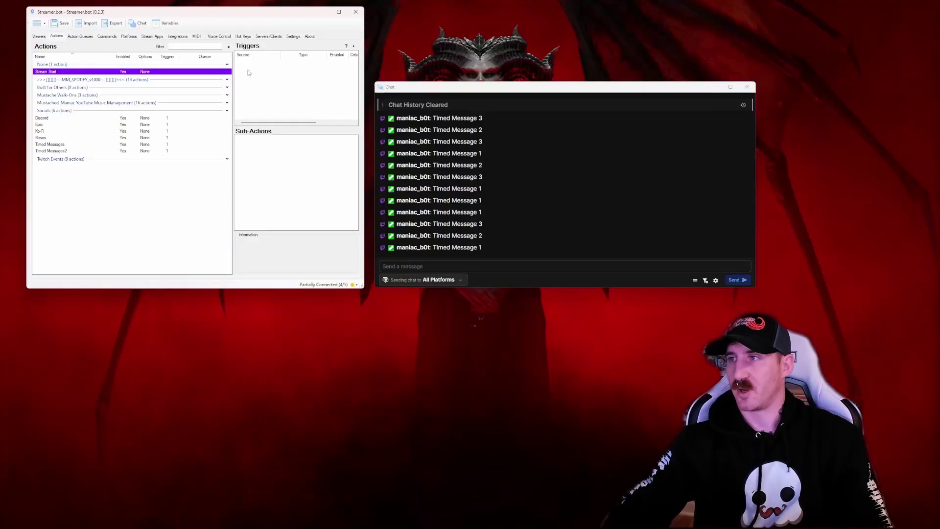
# Step: Add an OBS Streaming Started trigger to Stream Start for the OBS Portable connection
pyautogui.rightClick(248, 73)
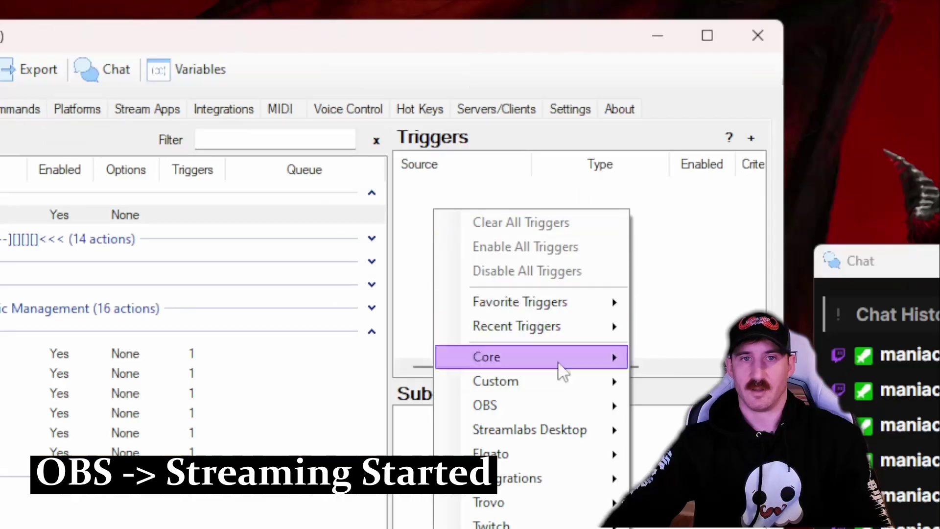
pyautogui.moveTo(292, 134)
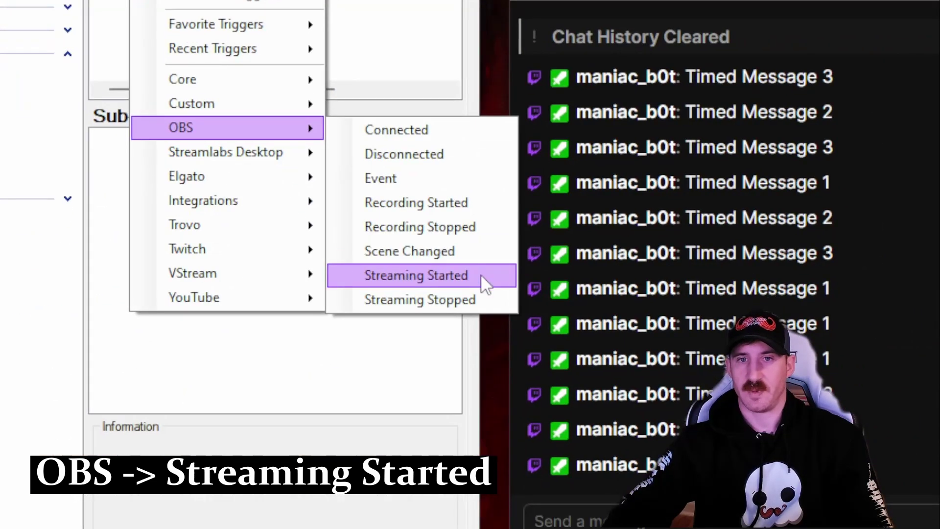
pyautogui.click(482, 276)
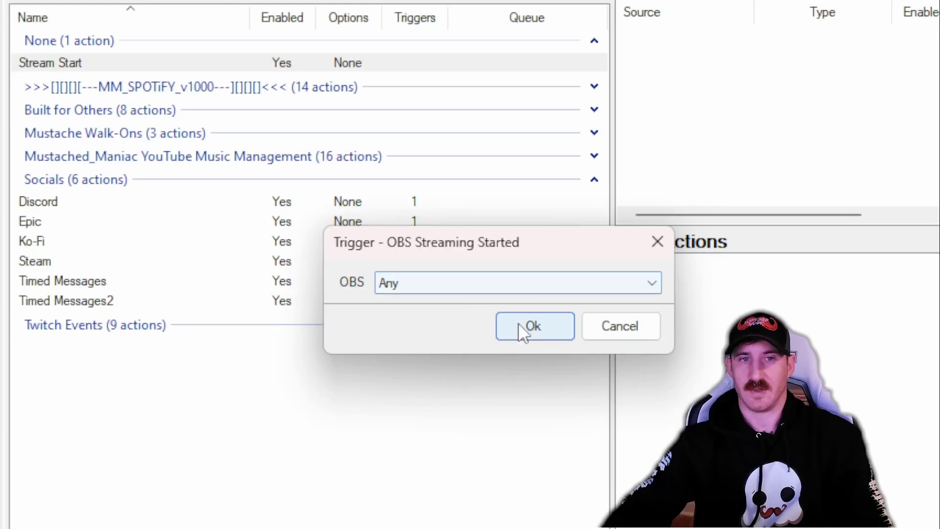
pyautogui.click(467, 284)
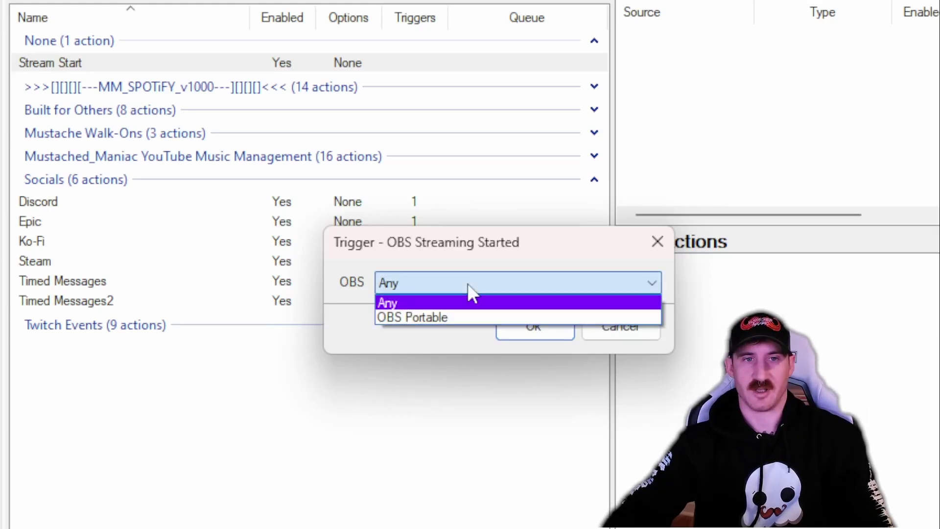
pyautogui.click(450, 316)
pyautogui.click(530, 320)
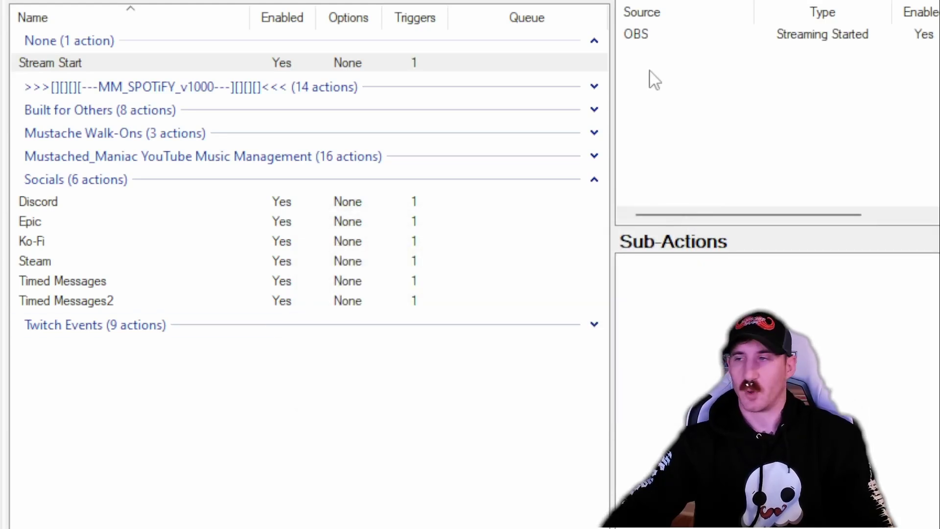
# Step: Add a Streamlabs Desktop Streaming Started trigger set to Any, and widen the main window to show the full trigger criteria
pyautogui.rightClick(634, 57)
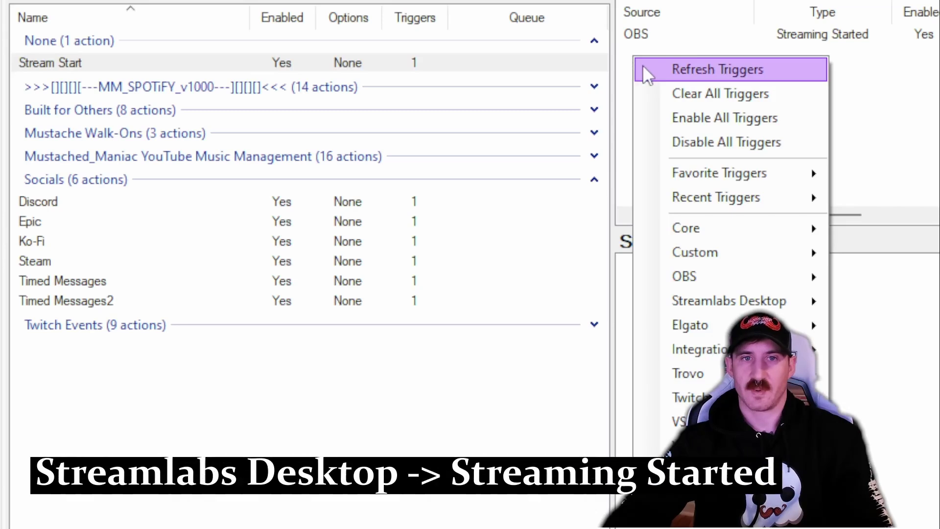
pyautogui.moveTo(777, 304)
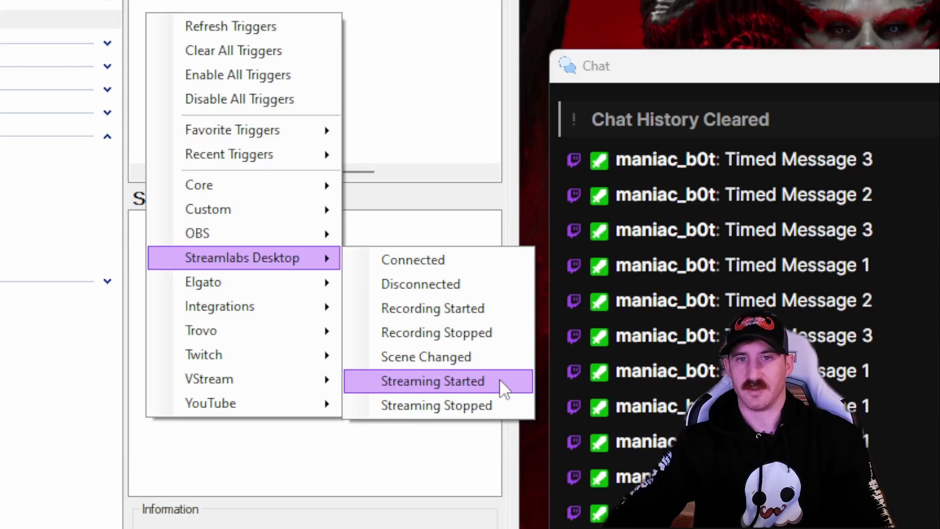
pyautogui.click(499, 378)
pyautogui.click(463, 303)
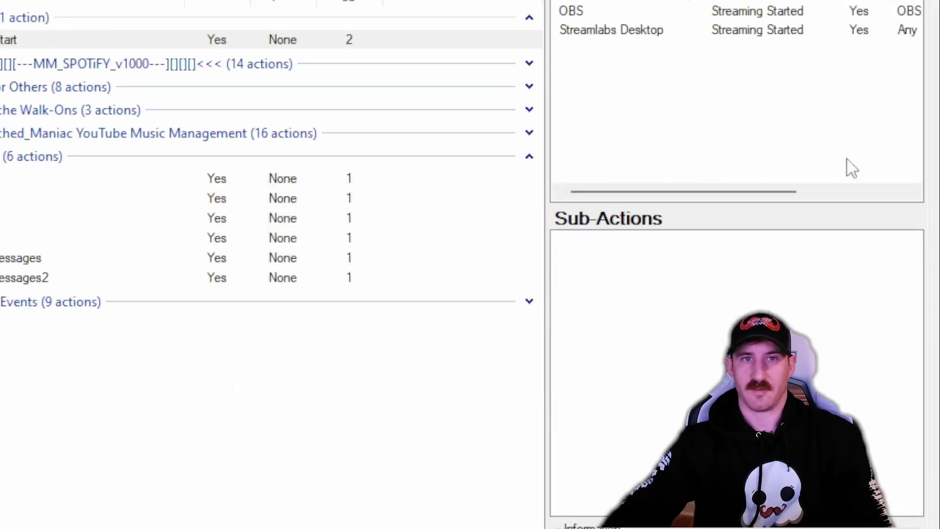
pyautogui.moveTo(939, 139); pyautogui.dragTo(939, 135)
pyautogui.moveTo(544, 265); pyautogui.dragTo(636, 265)
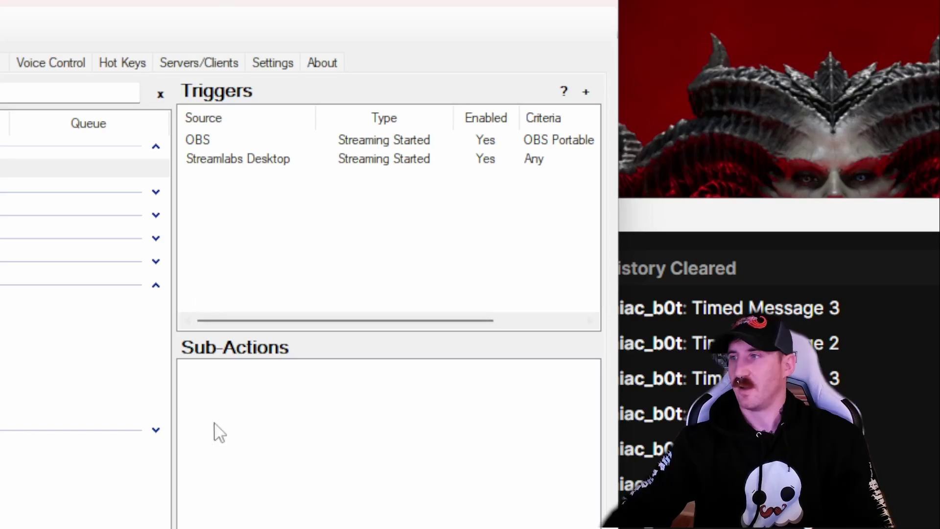
# Step: Add a Set Timer State sub-action to Stream Start that sets the Timed Messages timer to Enabled
pyautogui.rightClick(209, 388)
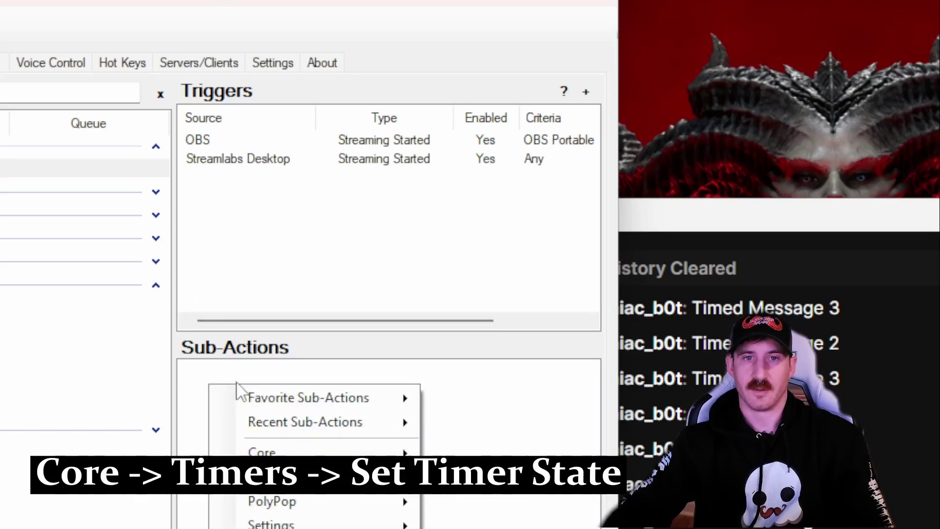
pyautogui.moveTo(295, 452)
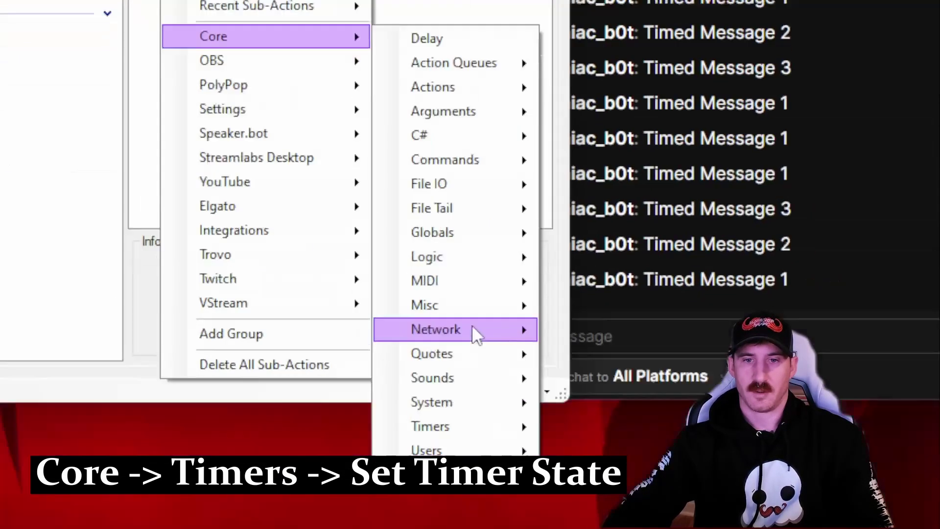
pyautogui.moveTo(512, 528)
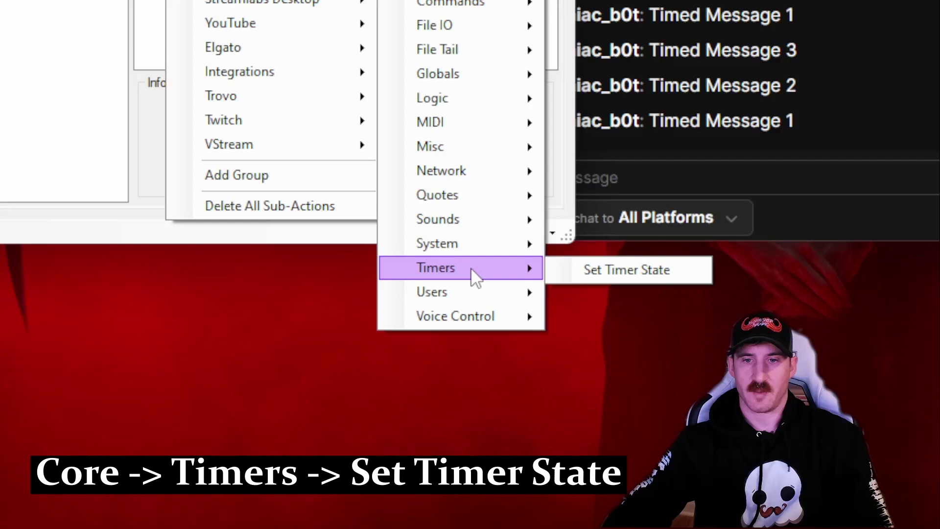
pyautogui.click(603, 269)
pyautogui.click(485, 298)
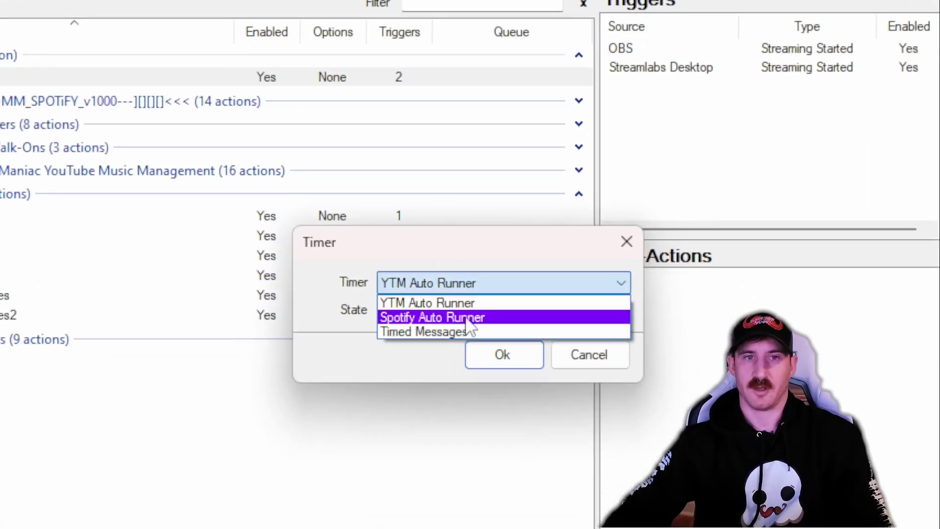
pyautogui.click(457, 330)
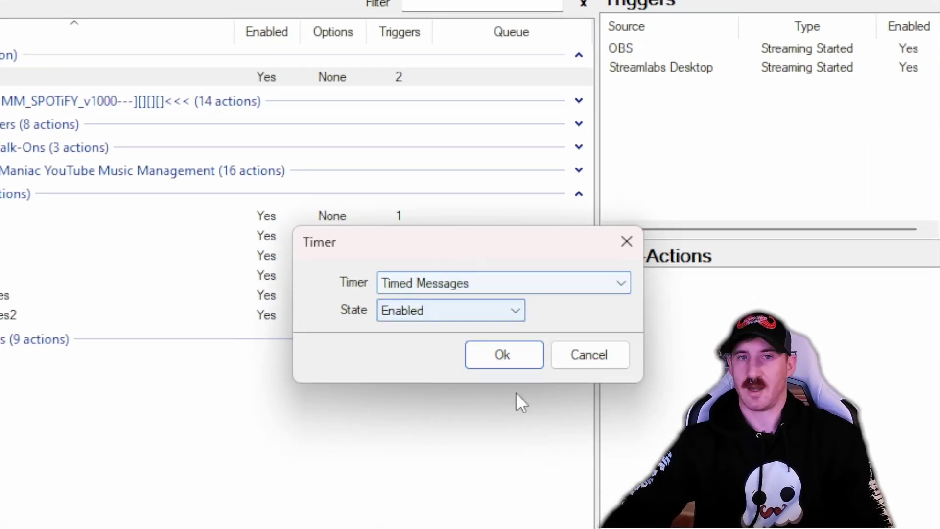
pyautogui.click(516, 364)
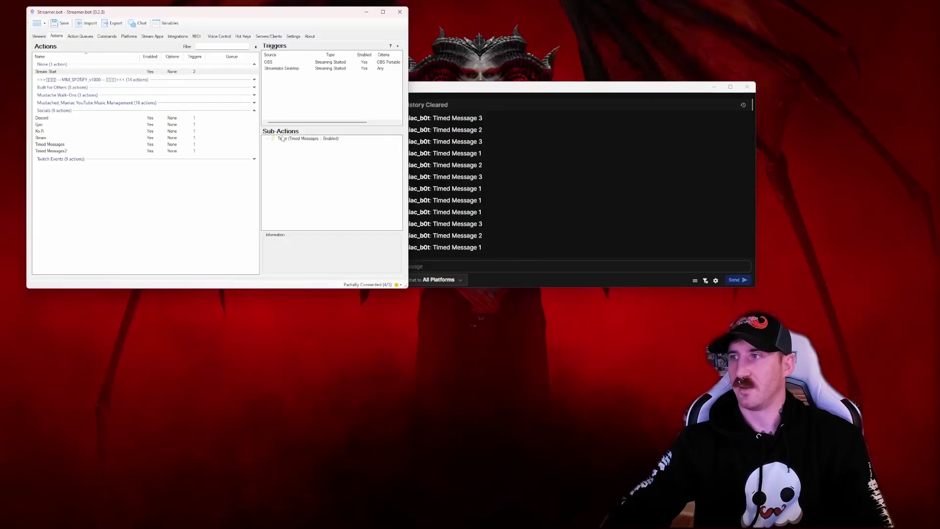
# Step: Duplicate the Stream Start action and rename the copy Stream End
pyautogui.click(51, 72)
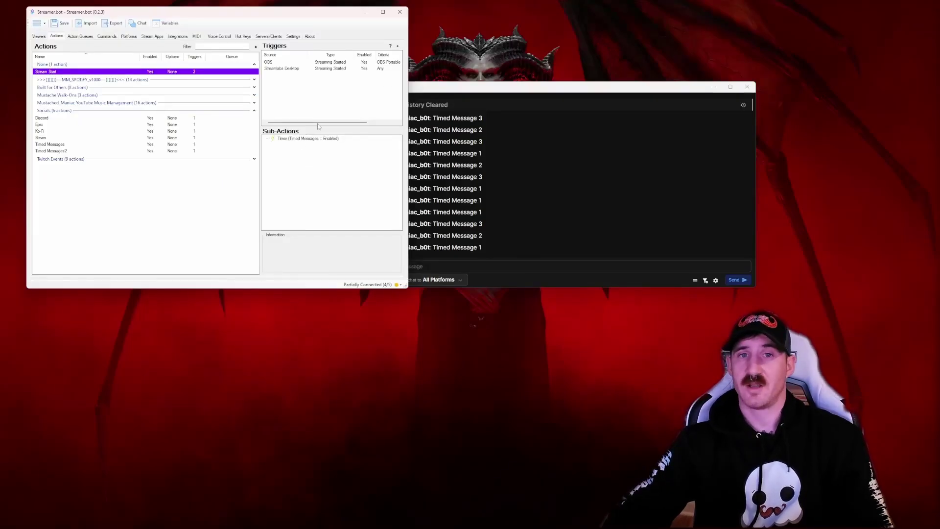
pyautogui.rightClick(47, 75)
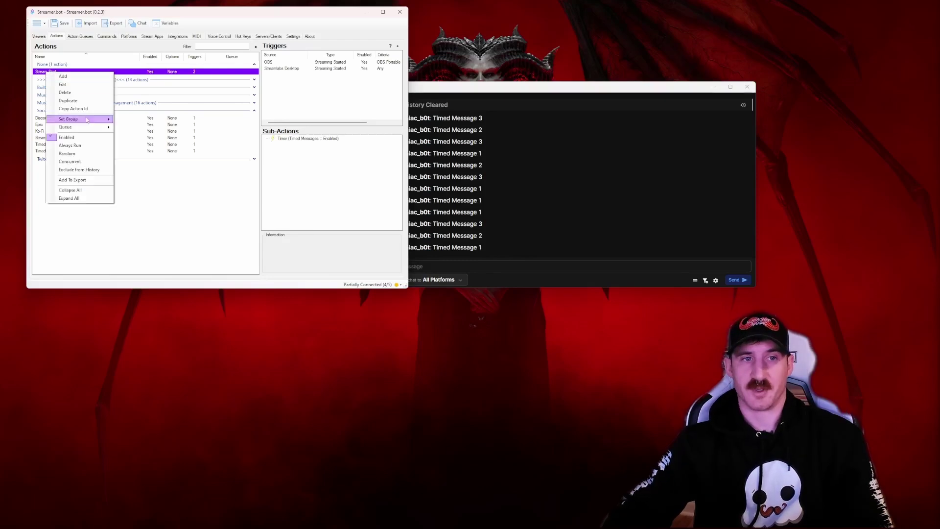
pyautogui.click(68, 101)
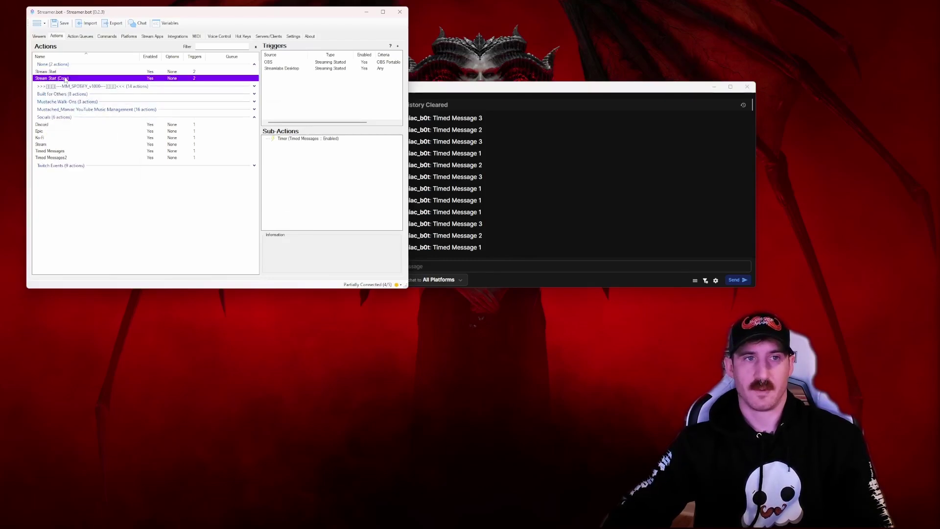
pyautogui.doubleClick(65, 79)
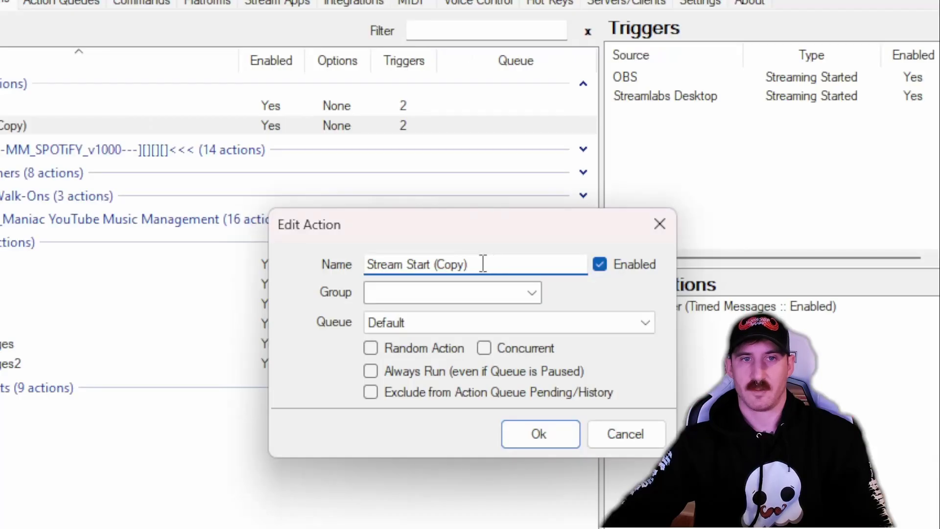
pyautogui.write('End')
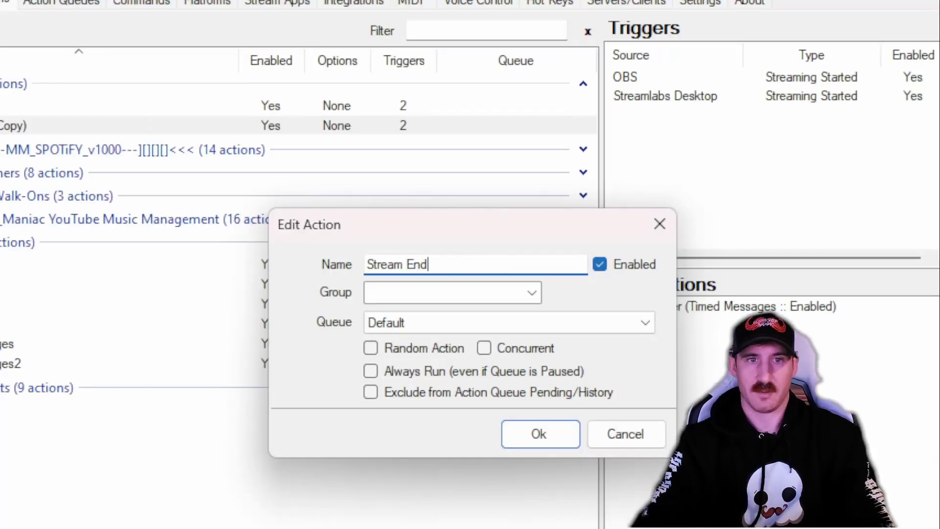
pyautogui.click(537, 434)
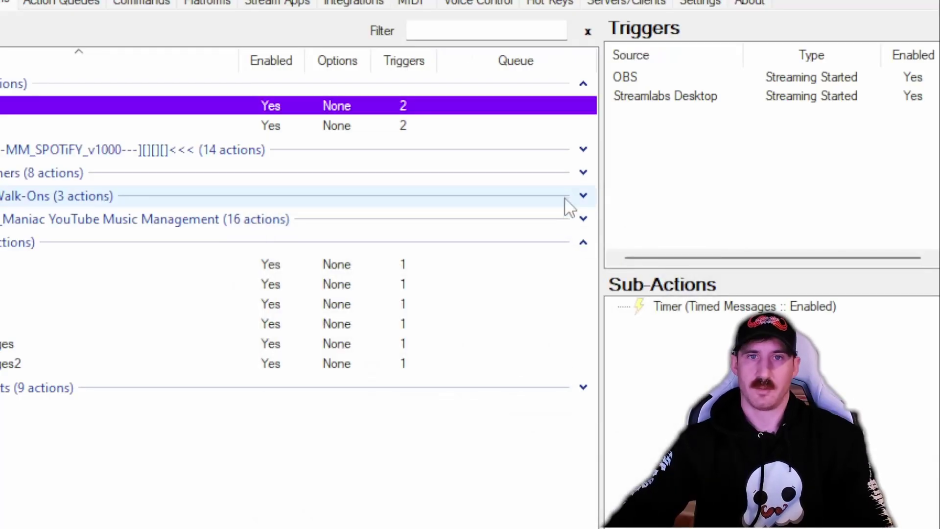
# Step: Delete the OBS and Streamlabs Desktop Streaming Started triggers from the Stream End action
pyautogui.doubleClick(808, 78)
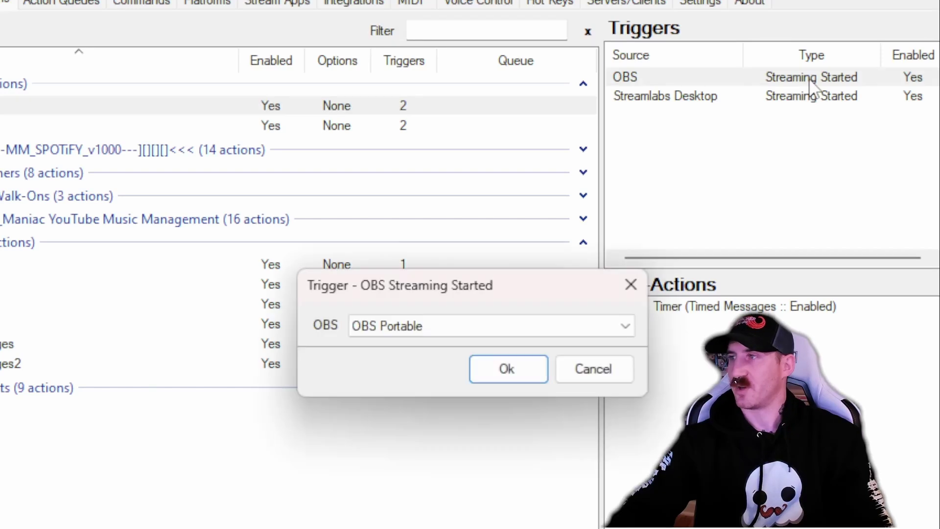
pyautogui.click(598, 369)
pyautogui.moveTo(730, 136); pyautogui.dragTo(667, 94)
pyautogui.rightClick(668, 93)
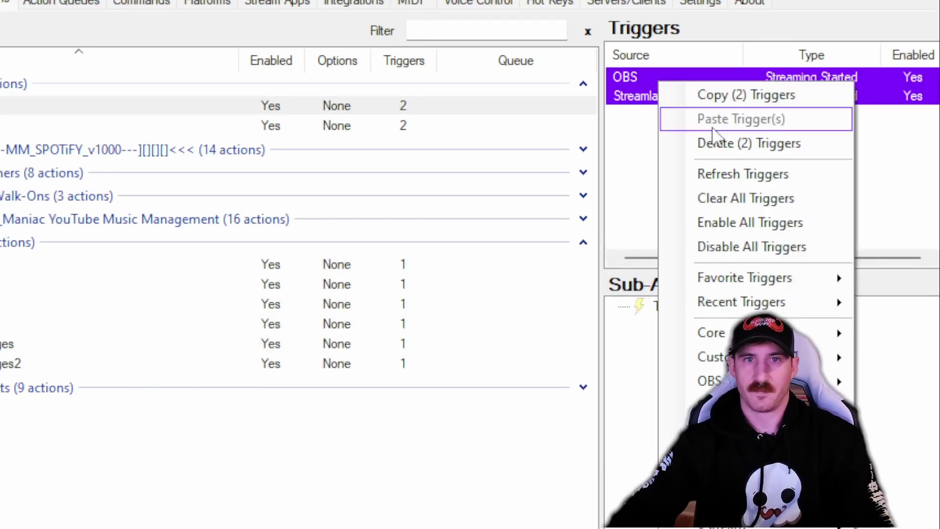
pyautogui.click(695, 143)
pyautogui.click(543, 387)
# Step: Add an OBS Streaming Stopped trigger to the Stream End action, set to the OBS Portable connection
pyautogui.rightClick(650, 96)
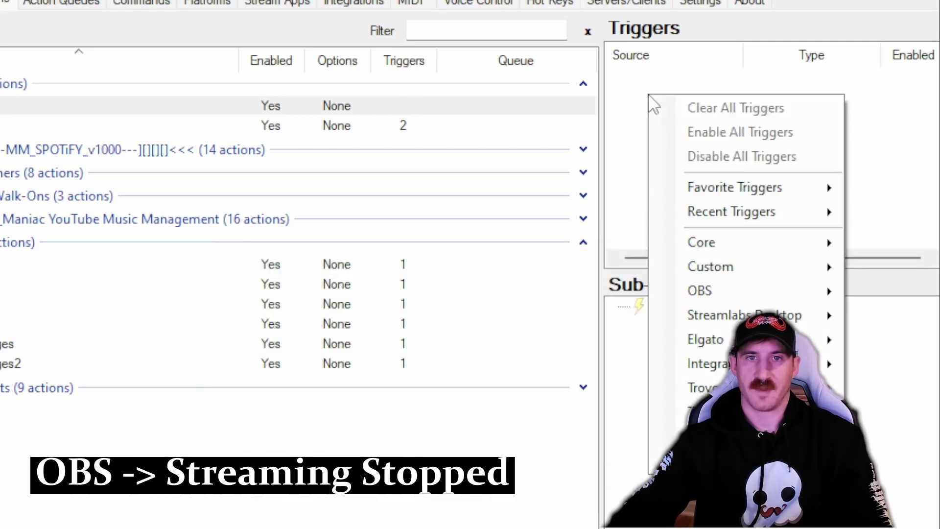
pyautogui.moveTo(777, 215)
pyautogui.moveTo(733, 290)
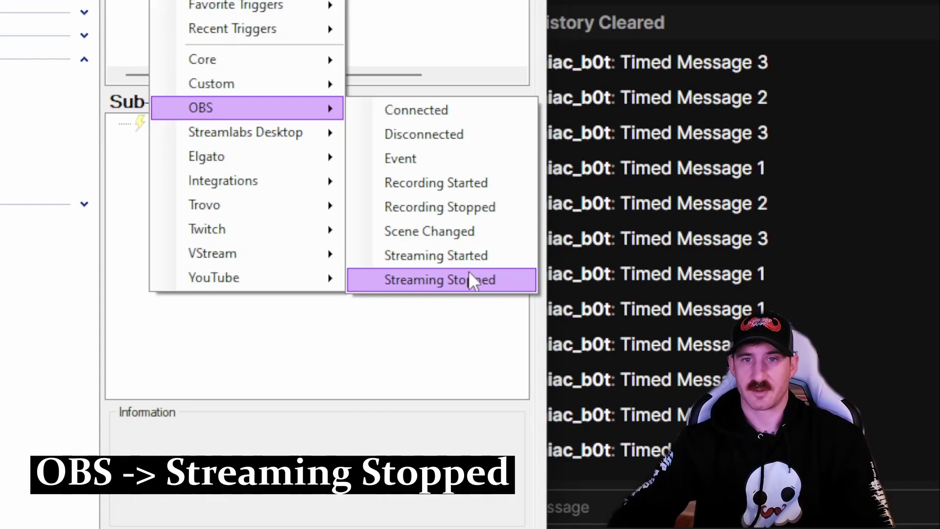
pyautogui.click(469, 275)
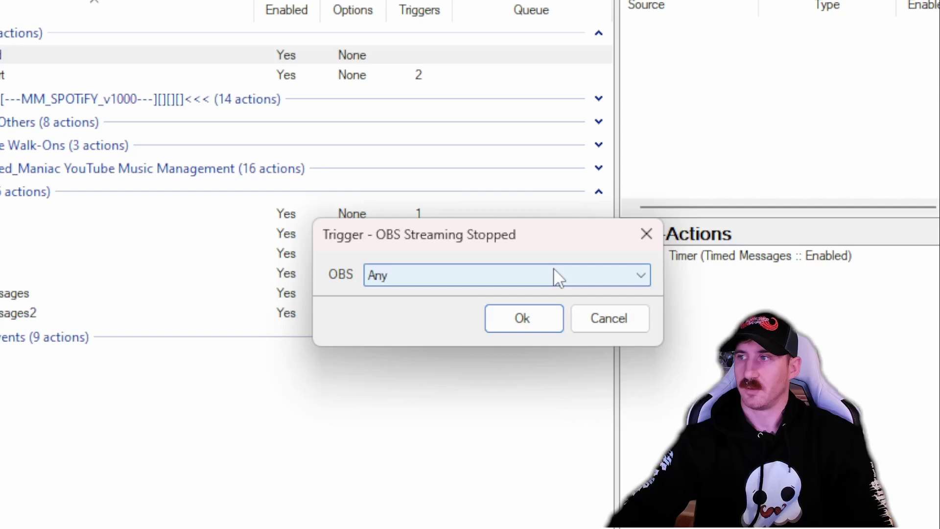
pyautogui.click(538, 277)
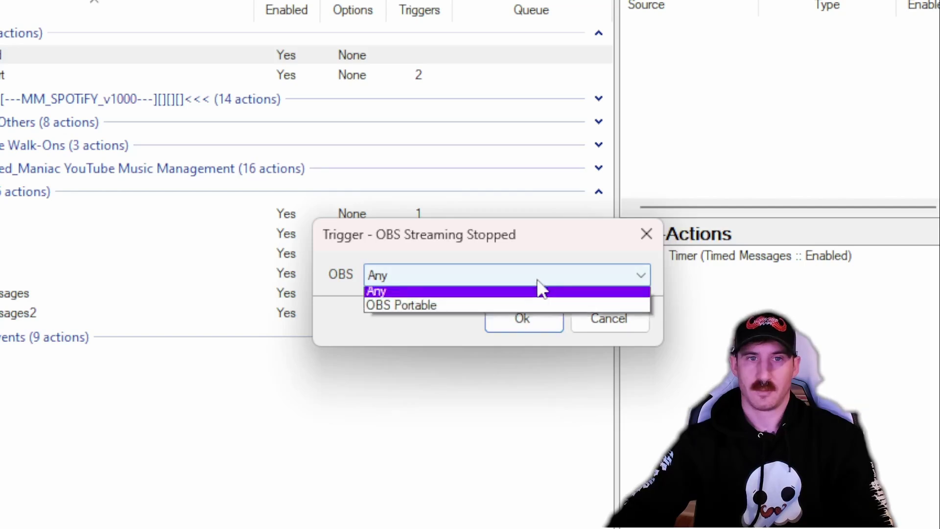
pyautogui.click(495, 310)
pyautogui.click(542, 320)
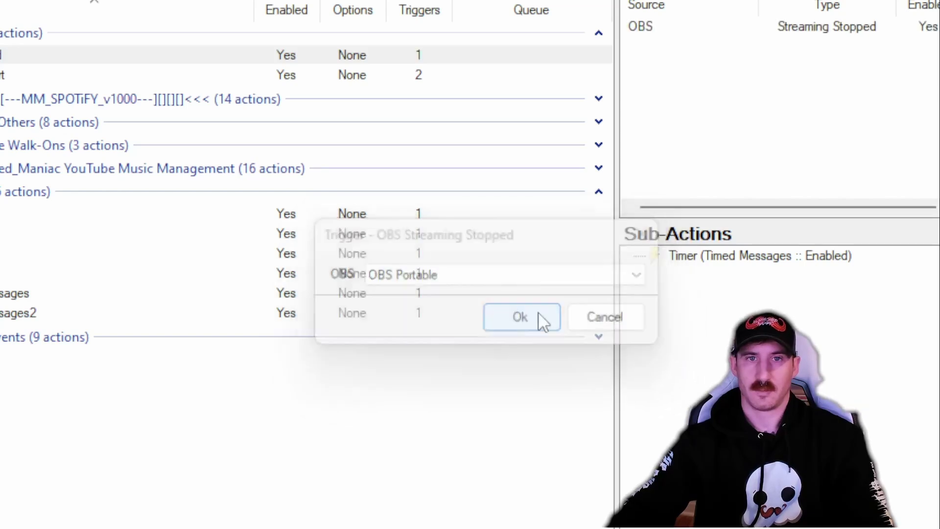
# Step: Add a Streamlabs Desktop Streaming Stopped trigger set to Any to the Stream End action
pyautogui.rightClick(653, 60)
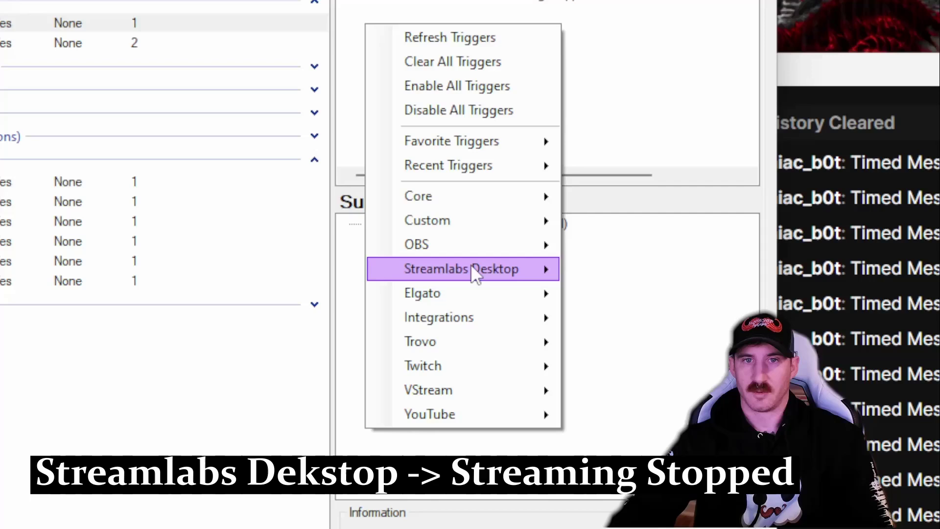
pyautogui.moveTo(307, 153)
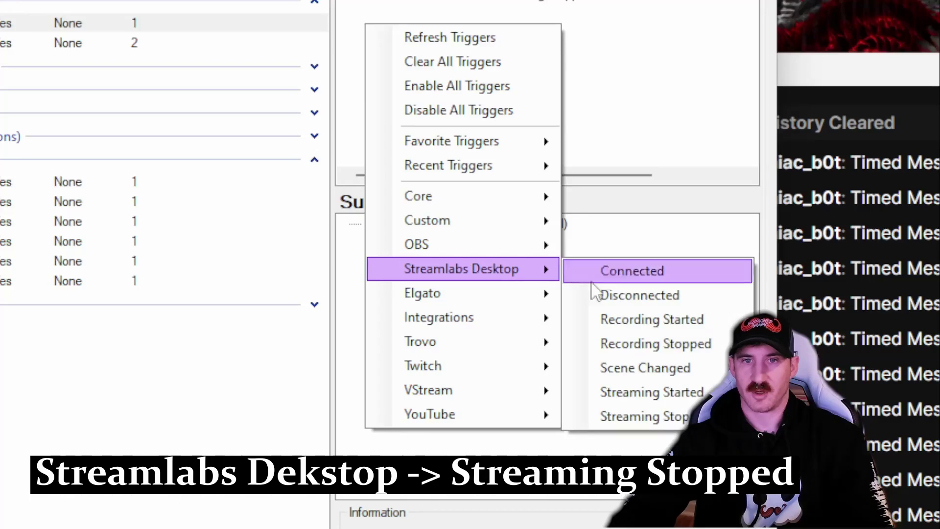
pyautogui.click(666, 415)
pyautogui.click(237, 284)
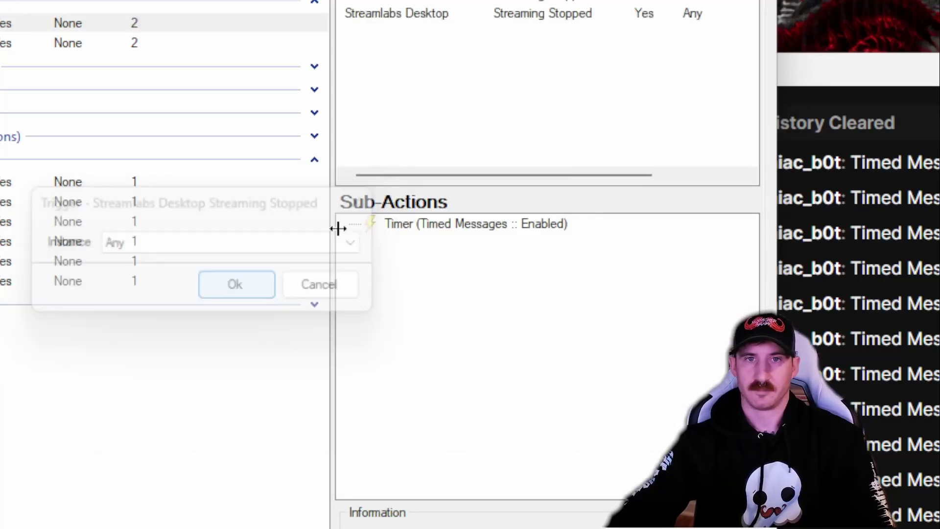
# Step: Set the Timed Messages timer state to Disabled in the Stream End action's Timer sub-action
pyautogui.click(455, 227)
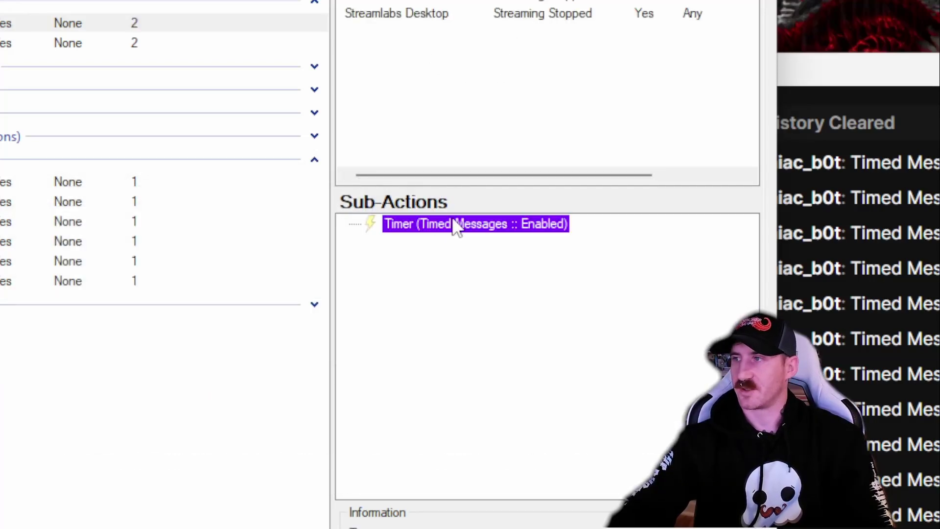
pyautogui.doubleClick(456, 226)
pyautogui.click(224, 260)
pyautogui.click(157, 291)
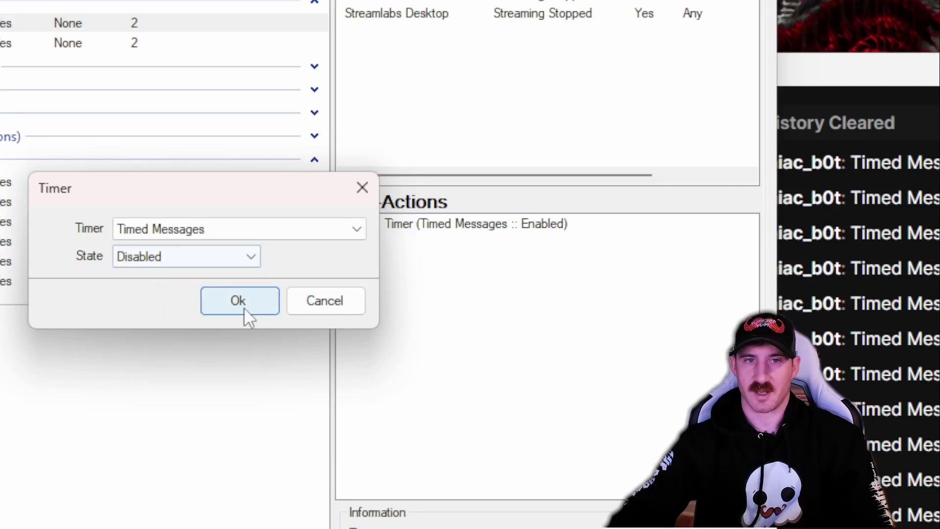
pyautogui.click(244, 307)
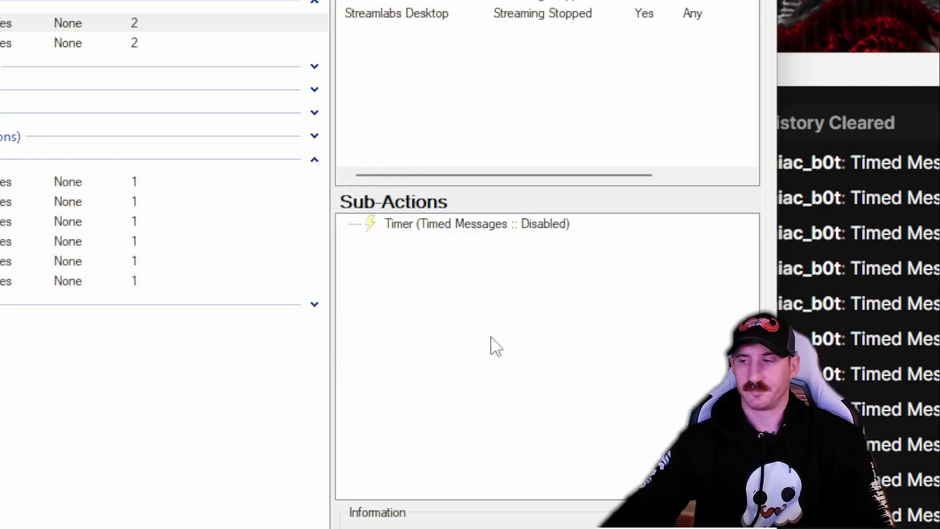